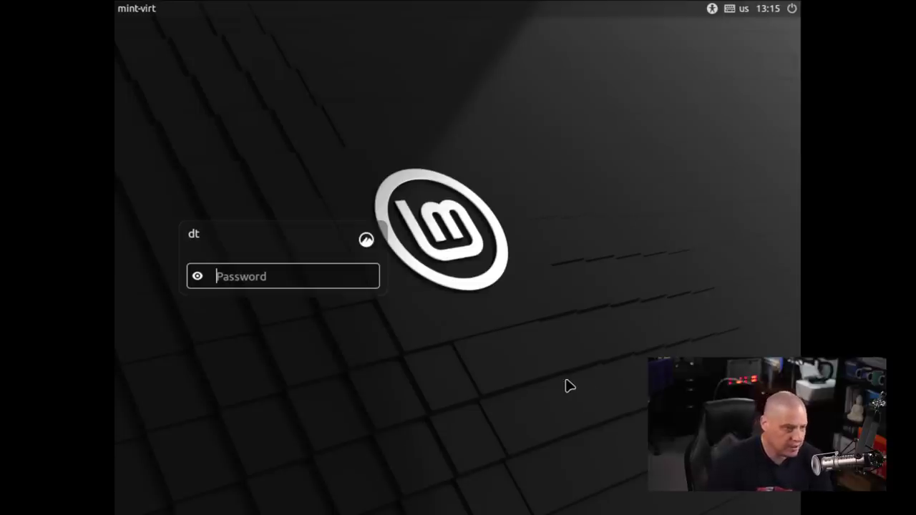
# Browse the keyboard layout list on the login screen and close it, keeping English (US)
pyautogui.click(742, 10)
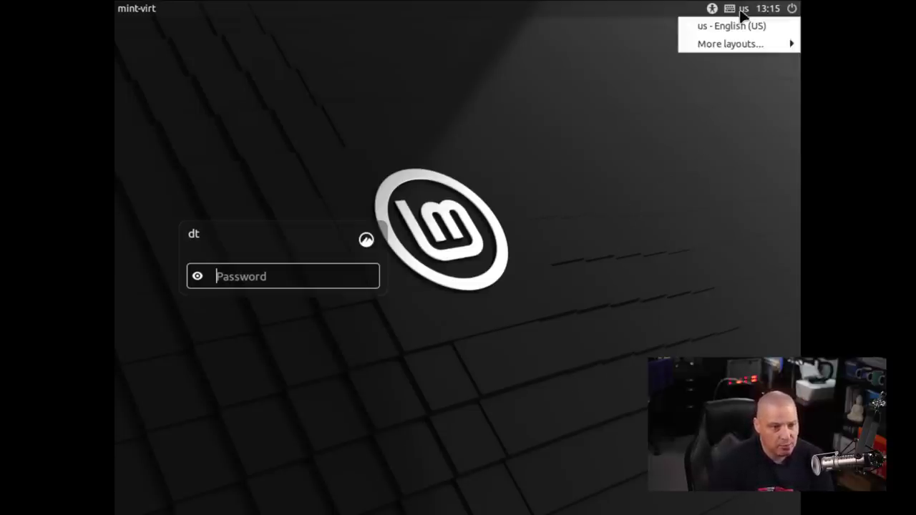
pyautogui.moveTo(737, 44)
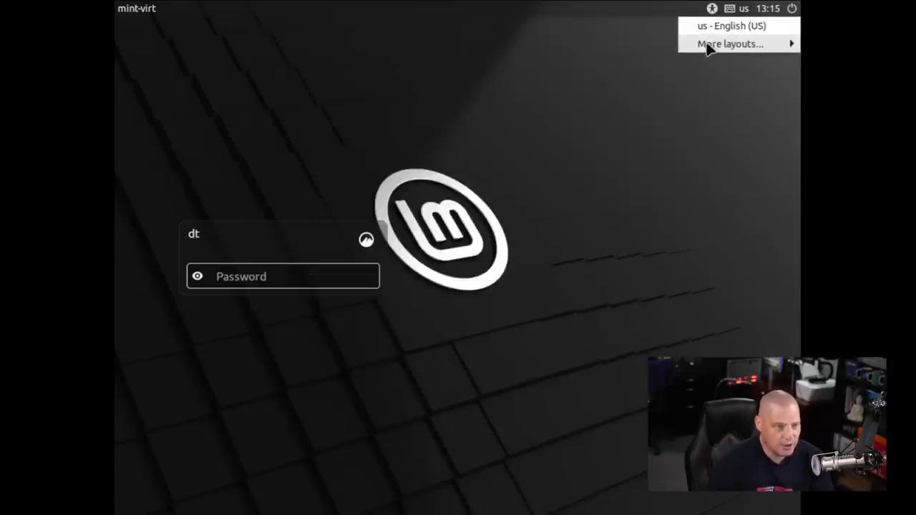
pyautogui.moveTo(706, 45)
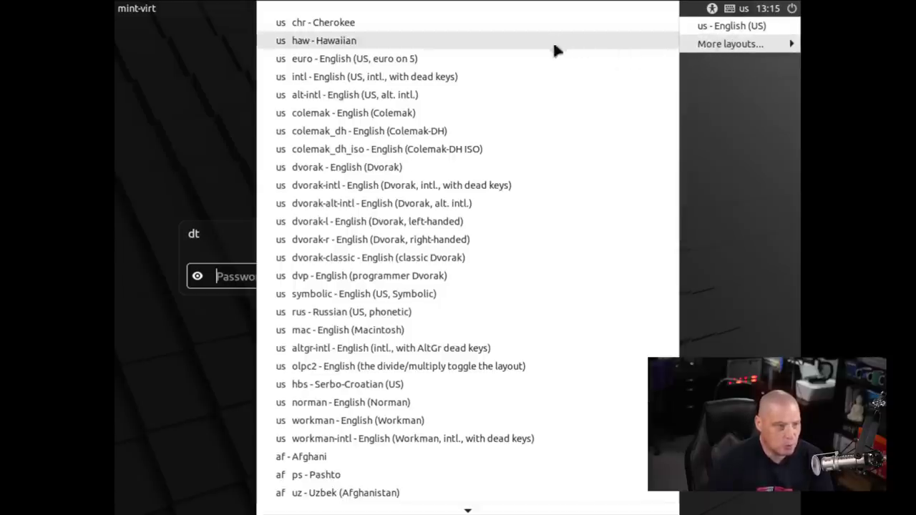
pyautogui.moveTo(473, 510)
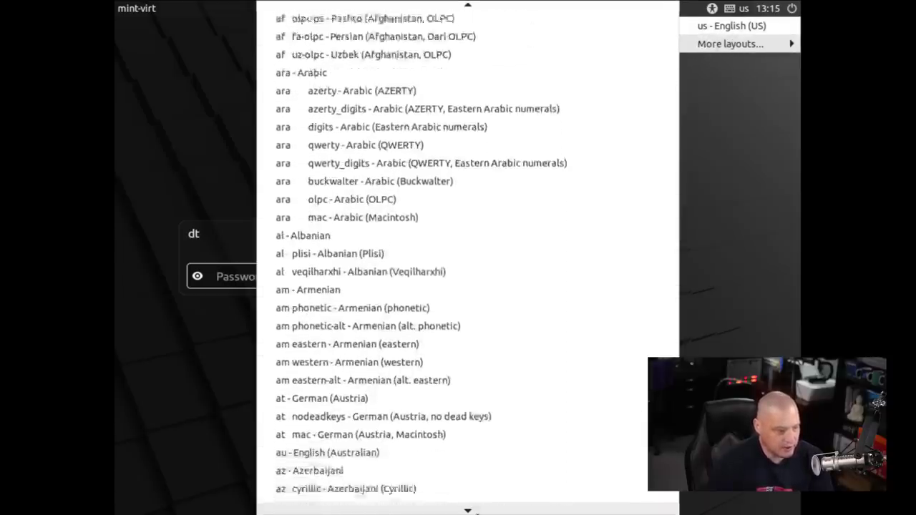
pyautogui.click(779, 332)
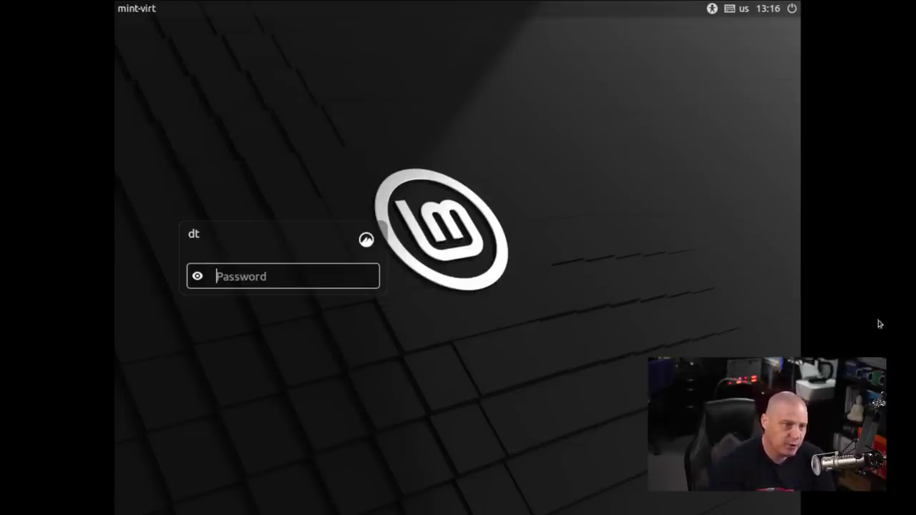
# Look at the login accessibility options, dismiss them, and enter the account password
pyautogui.click(713, 10)
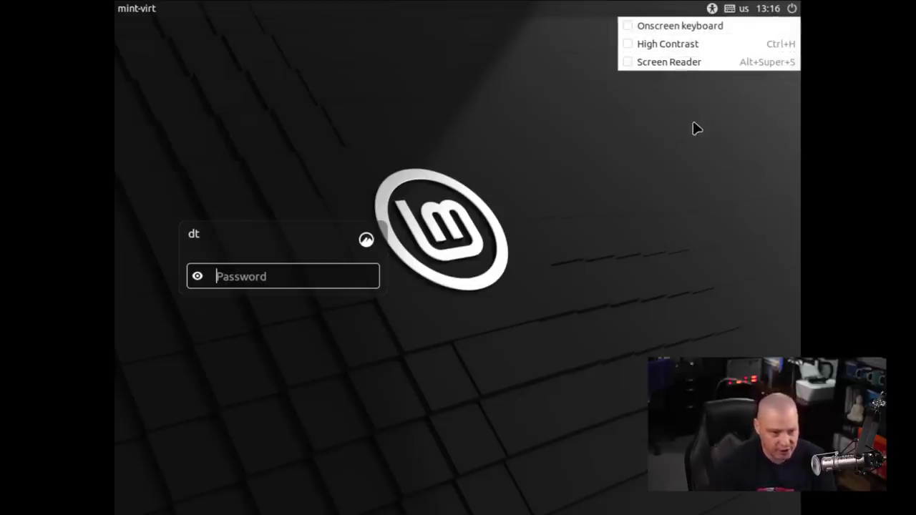
pyautogui.click(687, 161)
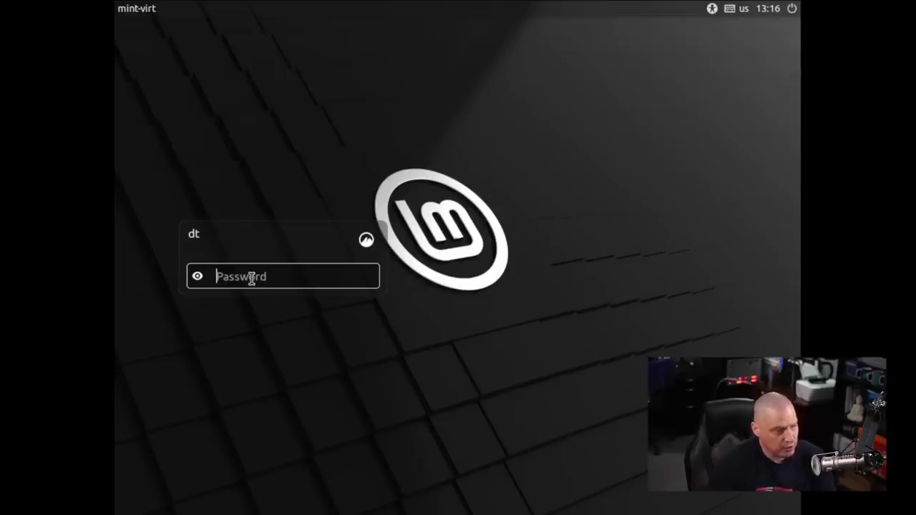
pyautogui.write('••')
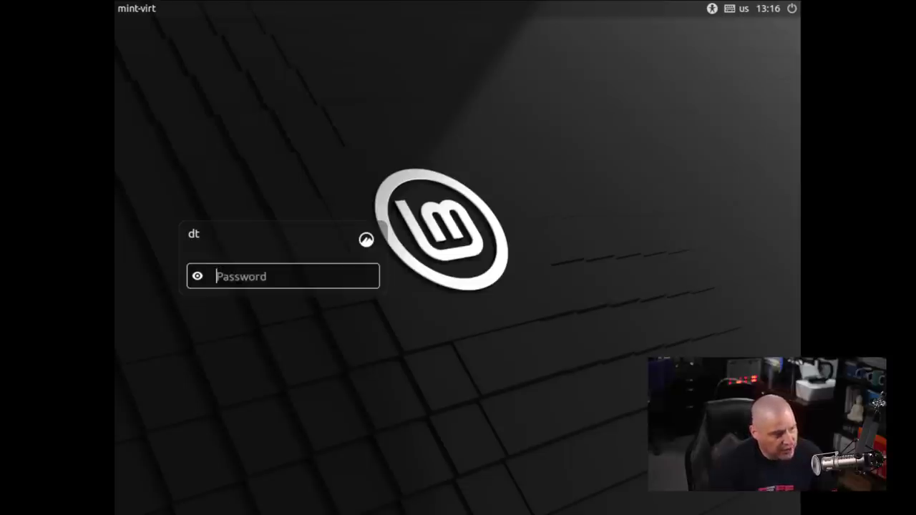
pyautogui.write('••')
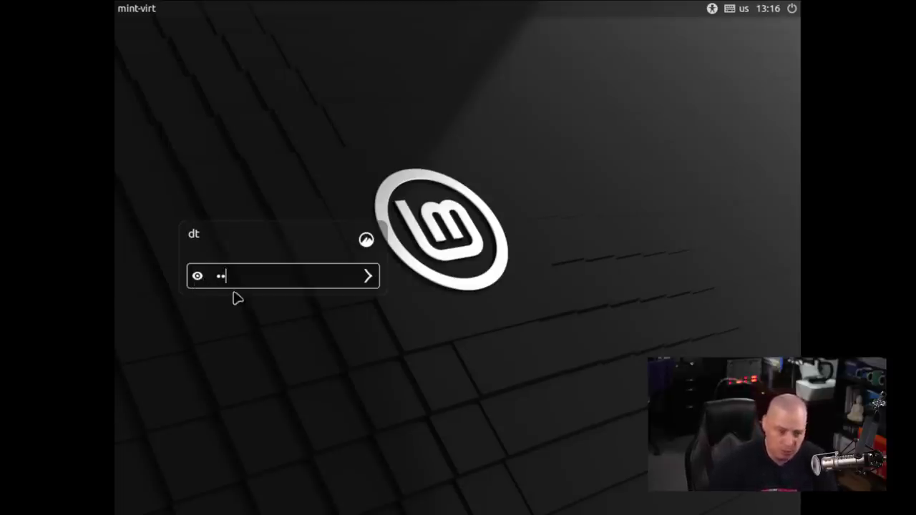
# Reveal and re-hide the password to check it, correct it, and log in
pyautogui.click(198, 276)
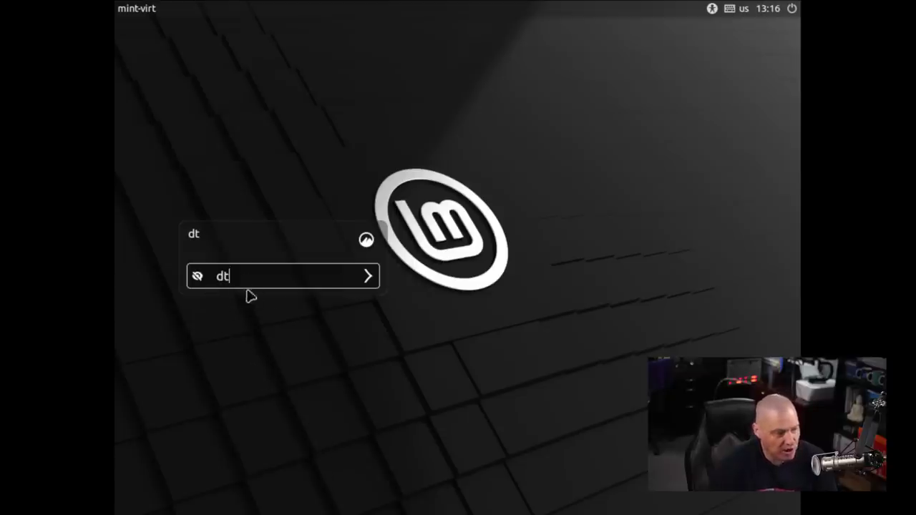
pyautogui.click(198, 276)
pyautogui.press('BackSpace')
pyautogui.press('BackSpace')
pyautogui.write('dt')
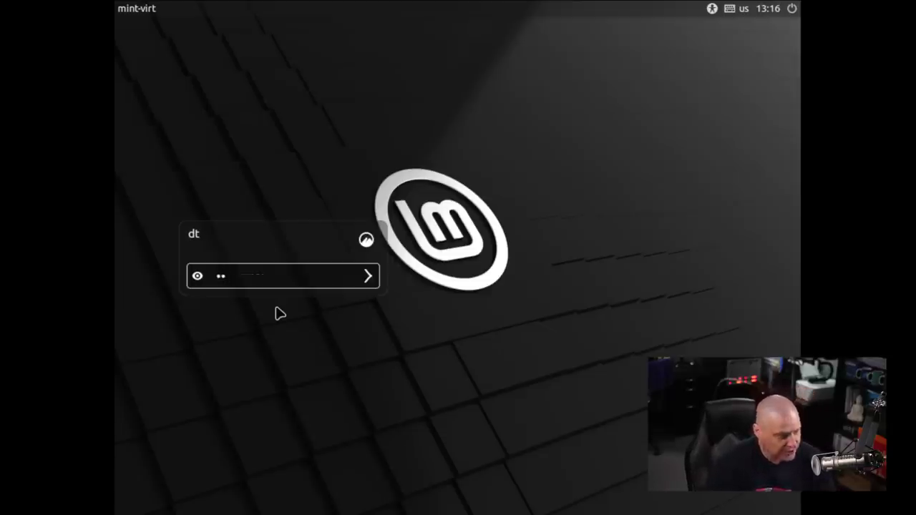
pyautogui.press('Return')
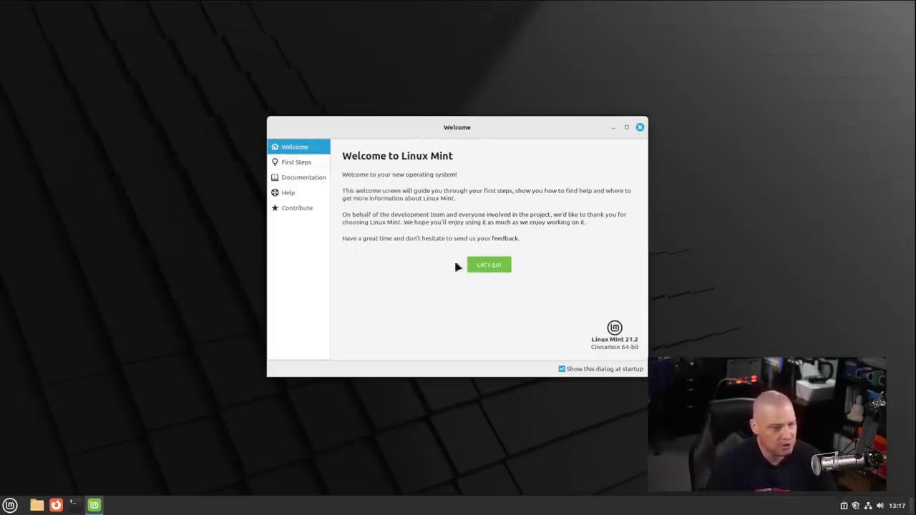
# Open the First Steps page of the Linux Mint Welcome Screen
pyautogui.click(311, 164)
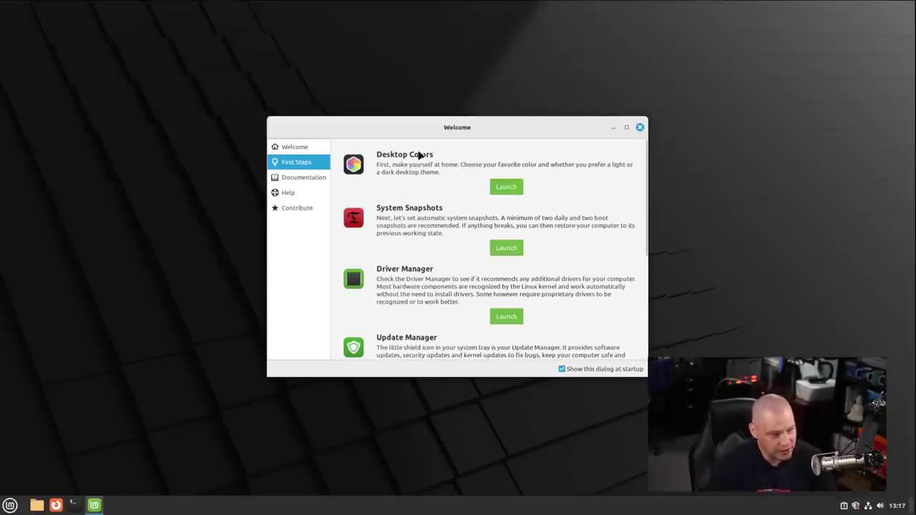
# Launch Desktop Colors, choose the Dark appearance with a green accent, and close Themes
pyautogui.click(500, 189)
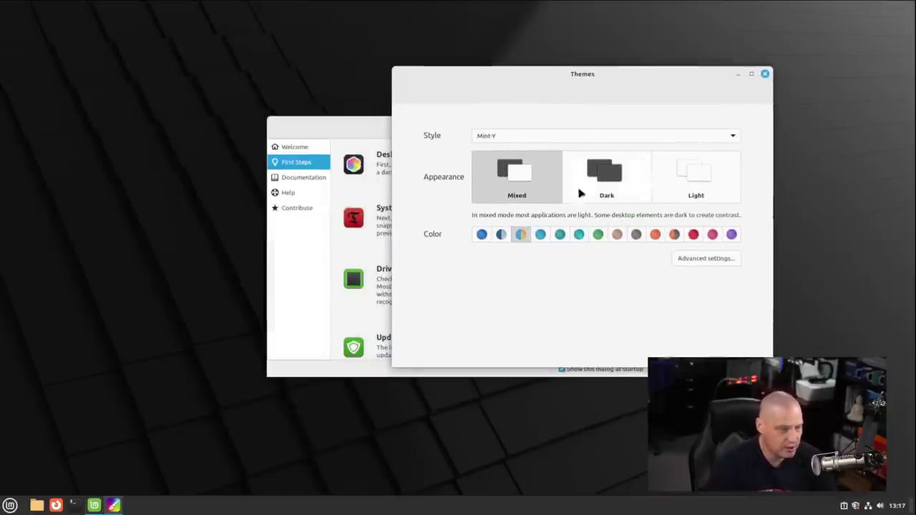
pyautogui.click(606, 188)
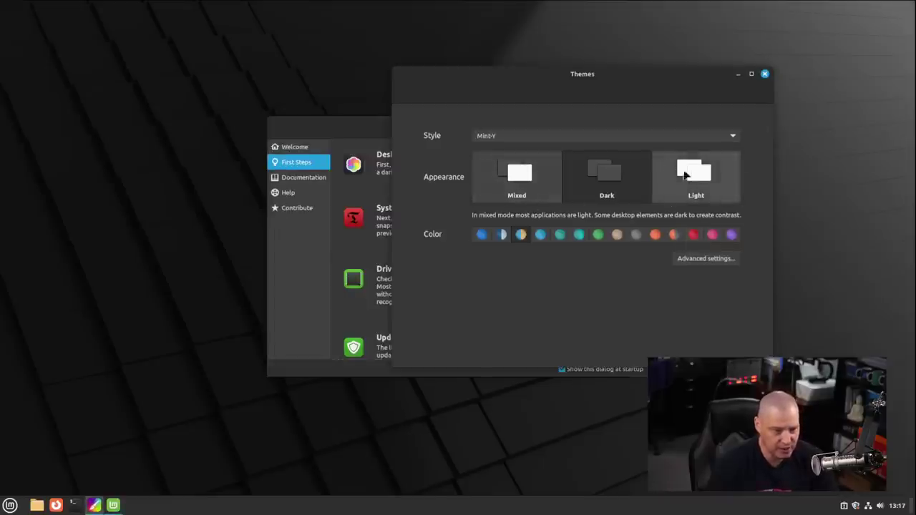
pyautogui.click(691, 168)
pyautogui.click(627, 189)
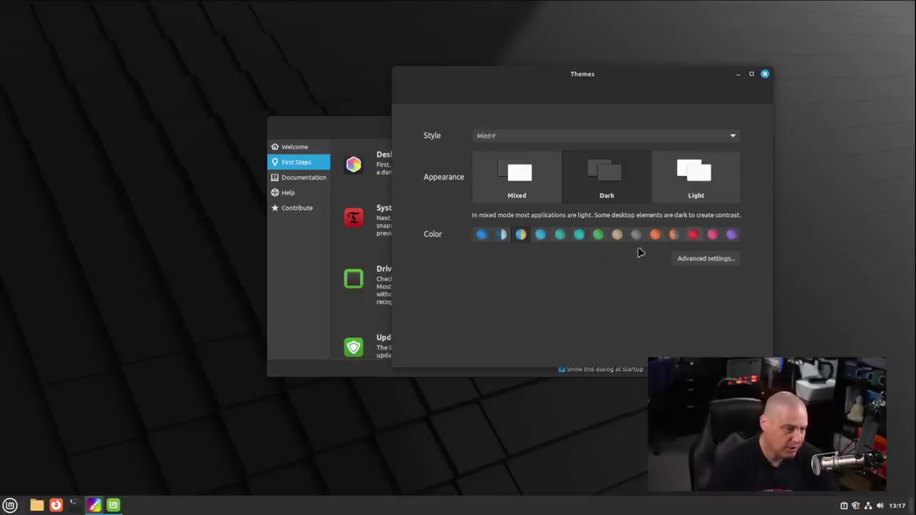
pyautogui.click(597, 235)
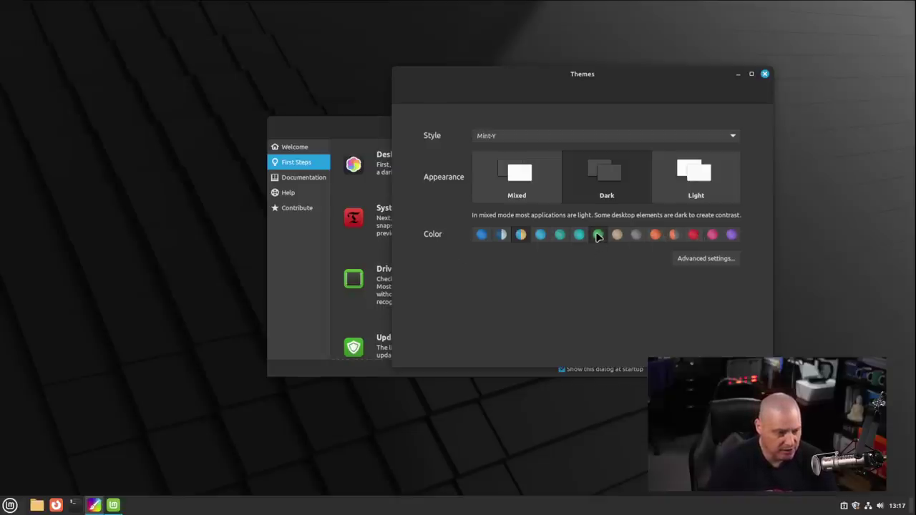
pyautogui.click(766, 75)
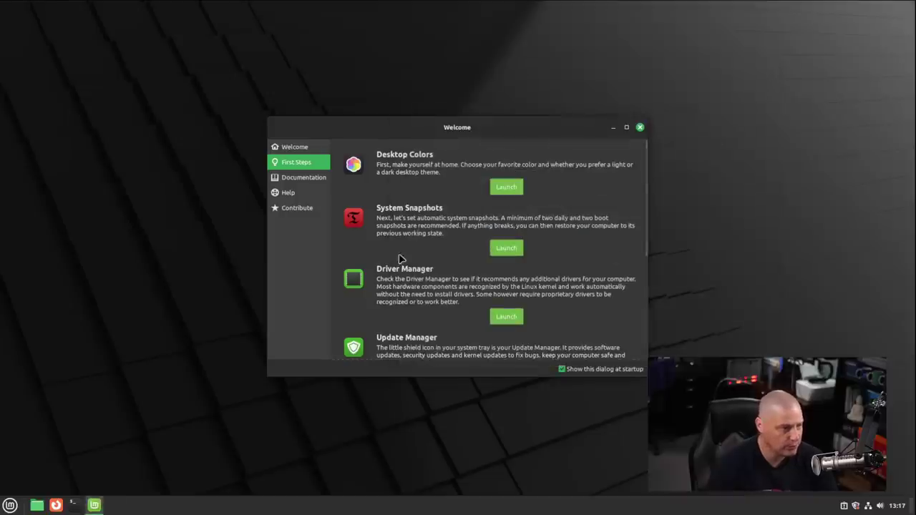
# Launch Timeshift with admin authentication, skip the setup wizard, confirm there are no snapshots, then close it
pyautogui.click(507, 248)
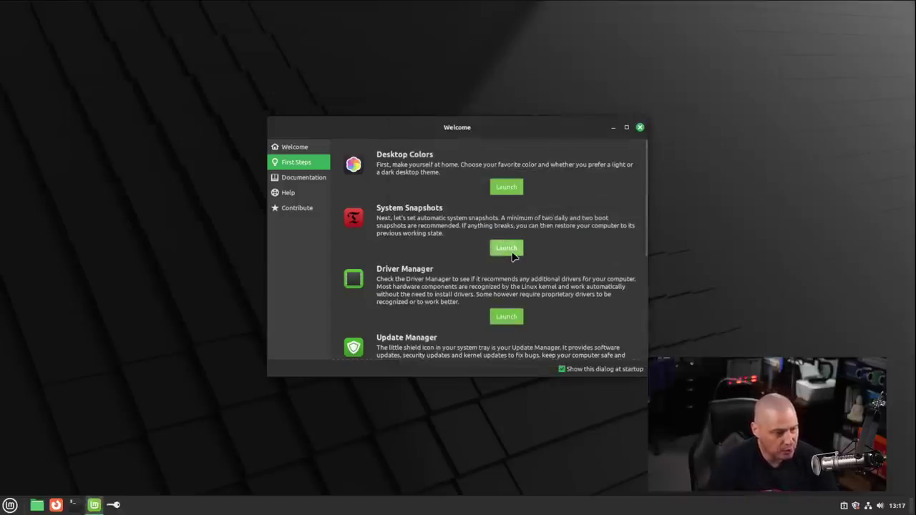
pyautogui.press('Return')
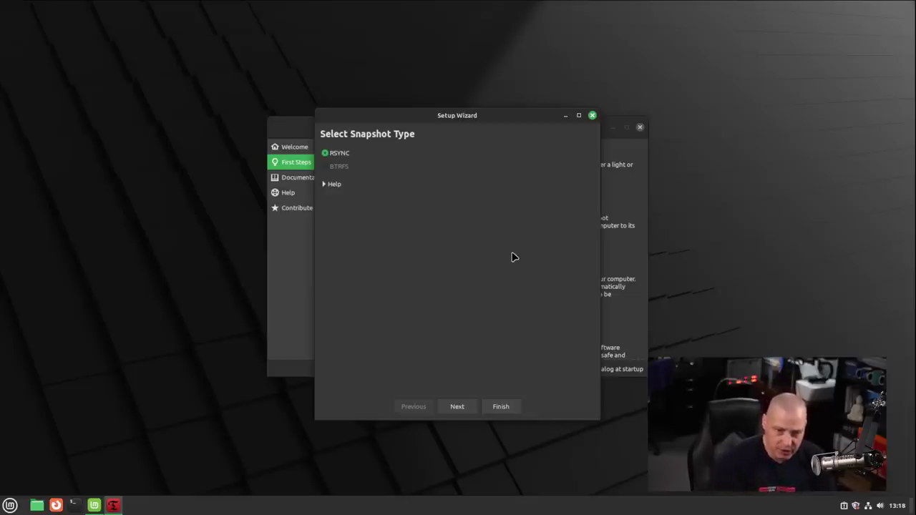
pyautogui.click(592, 115)
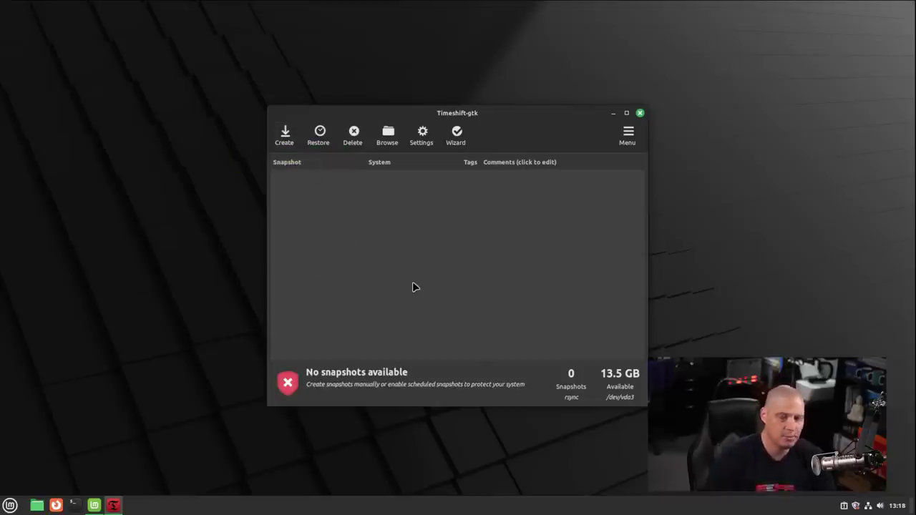
pyautogui.click(641, 113)
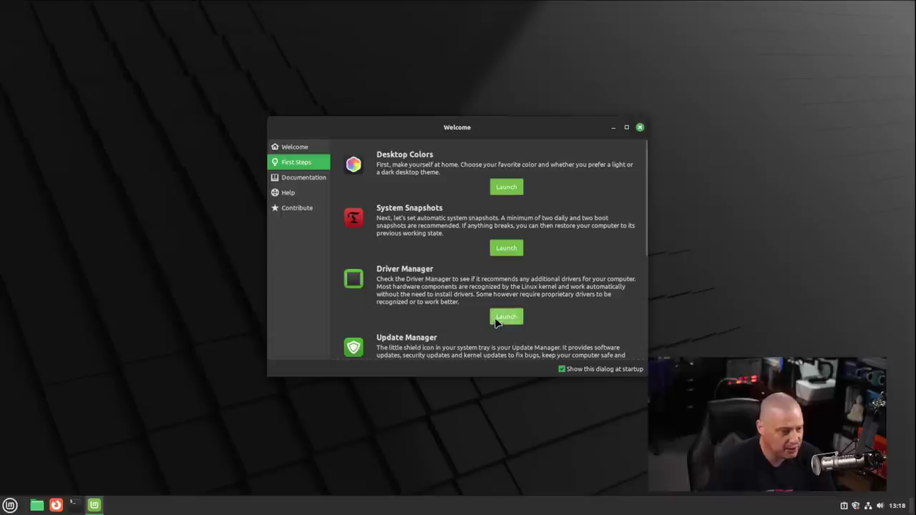
# Launch Driver Manager from First Steps to scan for additional drivers
pyautogui.click(507, 317)
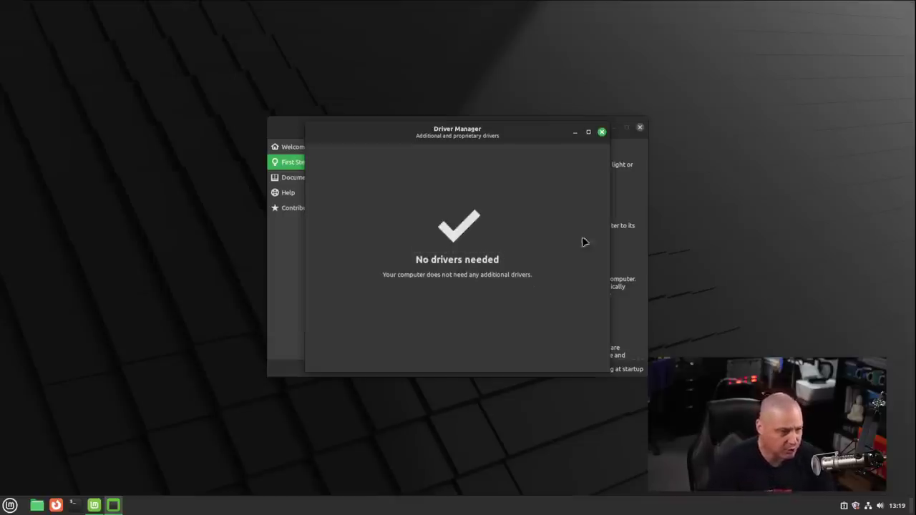
# Close Driver Manager, scroll through the remaining First Steps tools, and launch System Settings
pyautogui.click(603, 133)
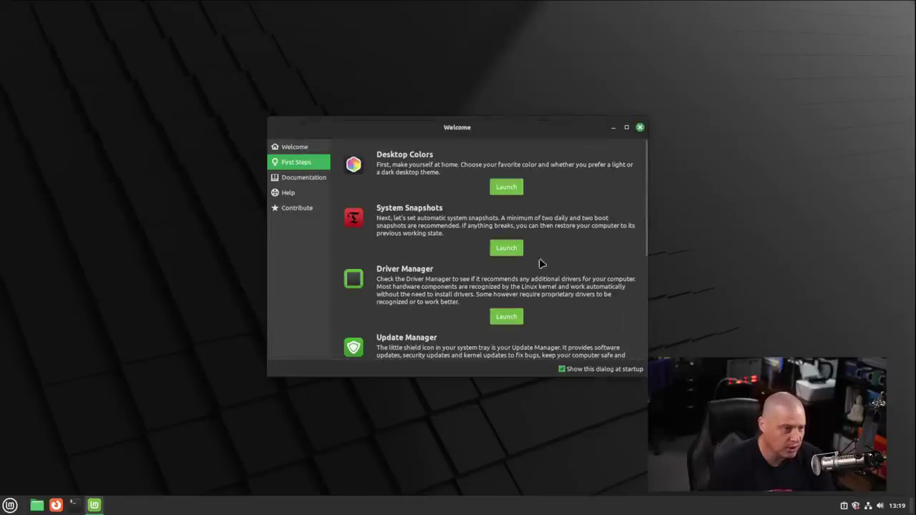
pyautogui.scroll(-4, 609, 276)
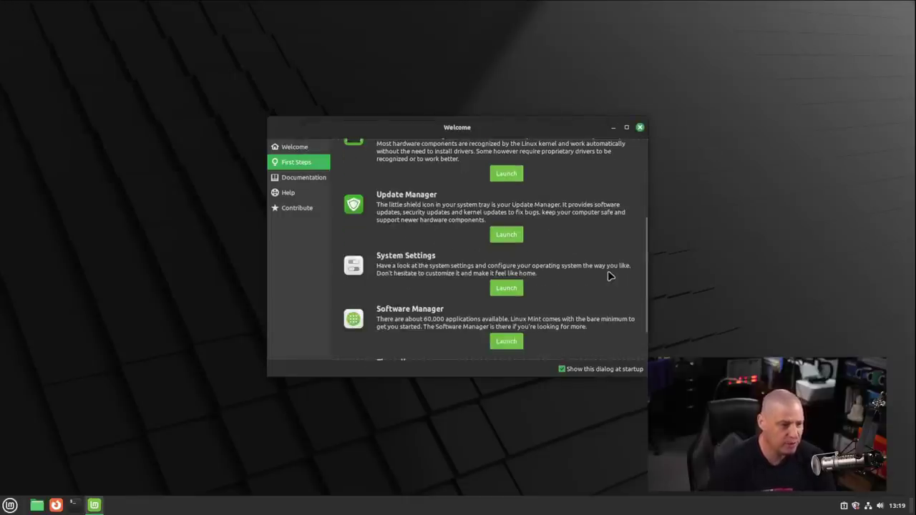
pyautogui.scroll(1, 609, 276)
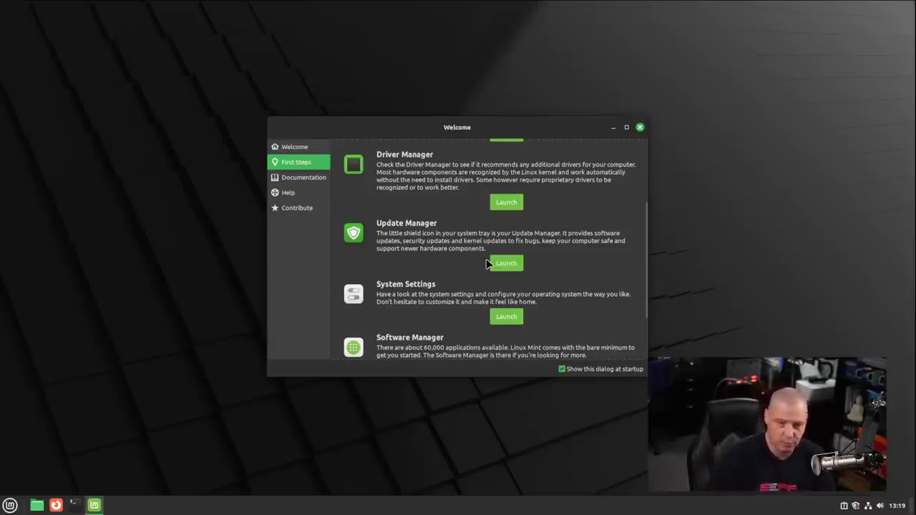
pyautogui.scroll(-2, 463, 252)
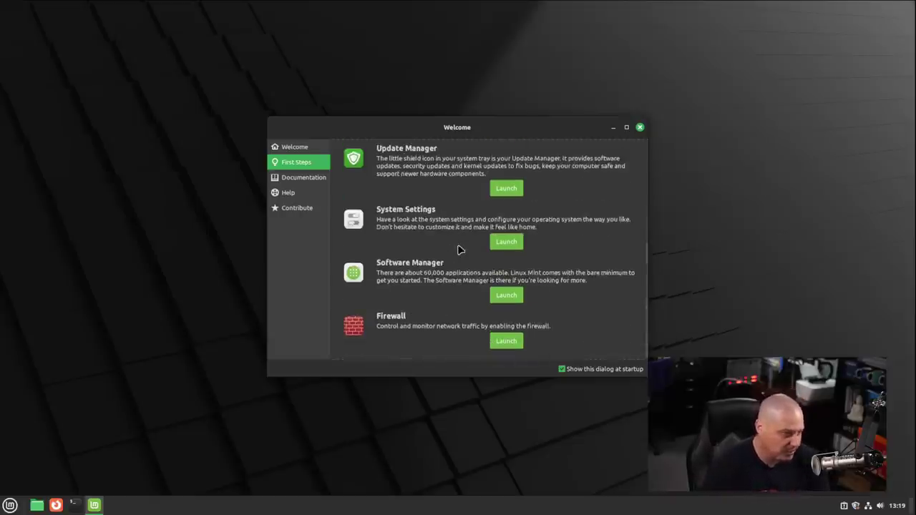
pyautogui.click(506, 242)
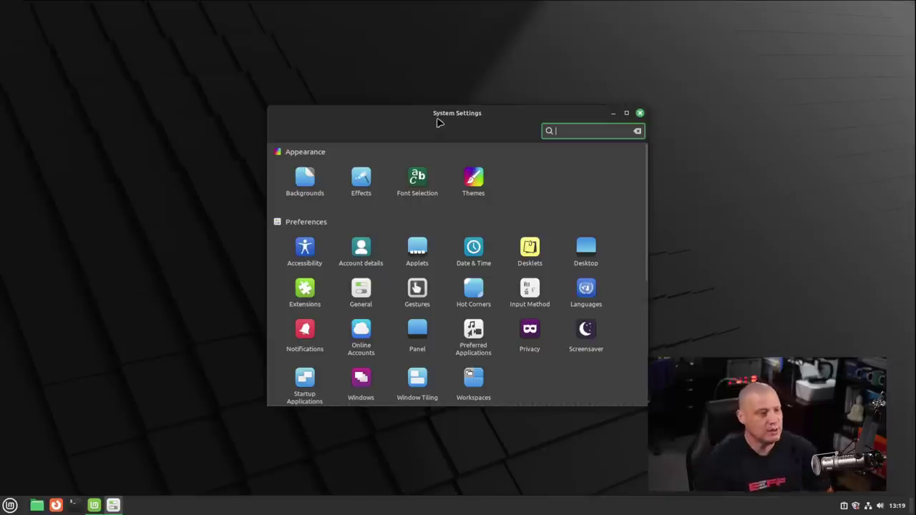
# Move System Settings aside, open Backgrounds, and show the Victoria wallpaper collection
pyautogui.moveTo(437, 113); pyautogui.dragTo(573, 90)
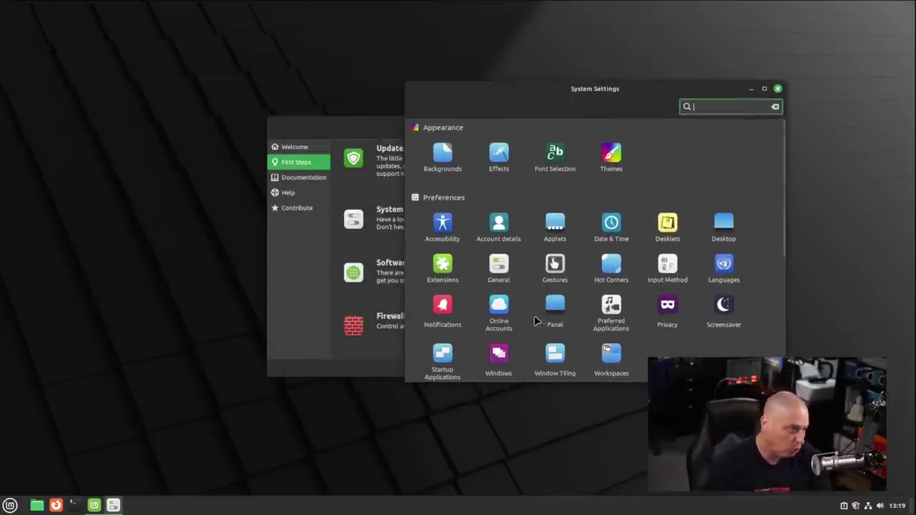
pyautogui.click(439, 158)
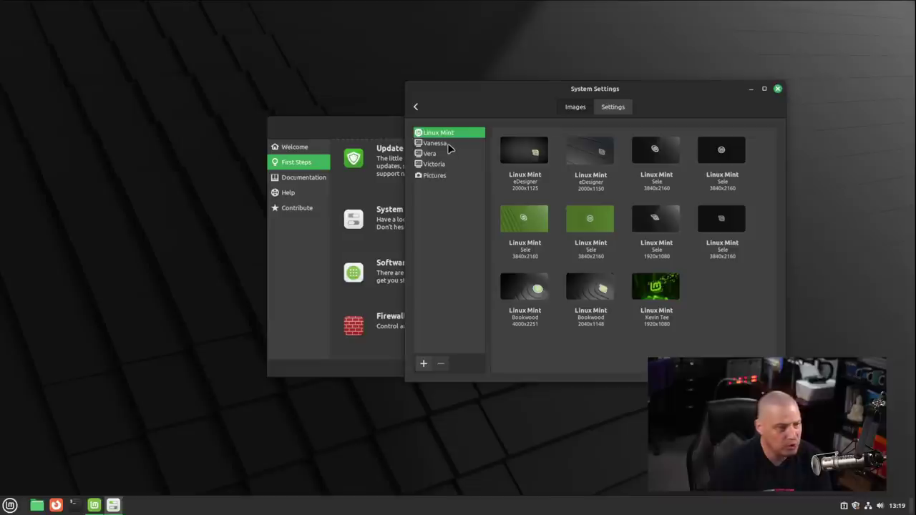
pyautogui.click(434, 164)
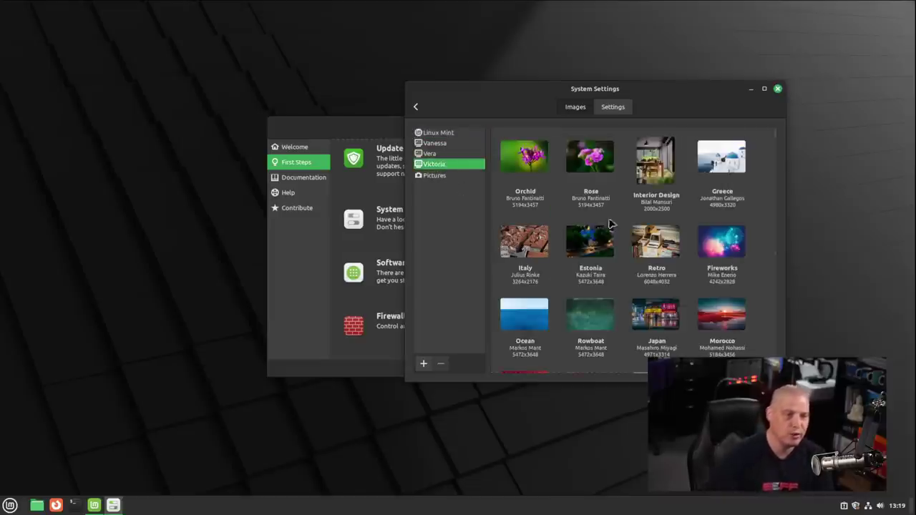
# Set Greece as the wallpaper and rearrange the windows to show the full wallpaper grid
pyautogui.click(734, 169)
pyautogui.moveTo(668, 93); pyautogui.dragTo(363, 91)
pyautogui.moveTo(553, 126); pyautogui.dragTo(453, 198)
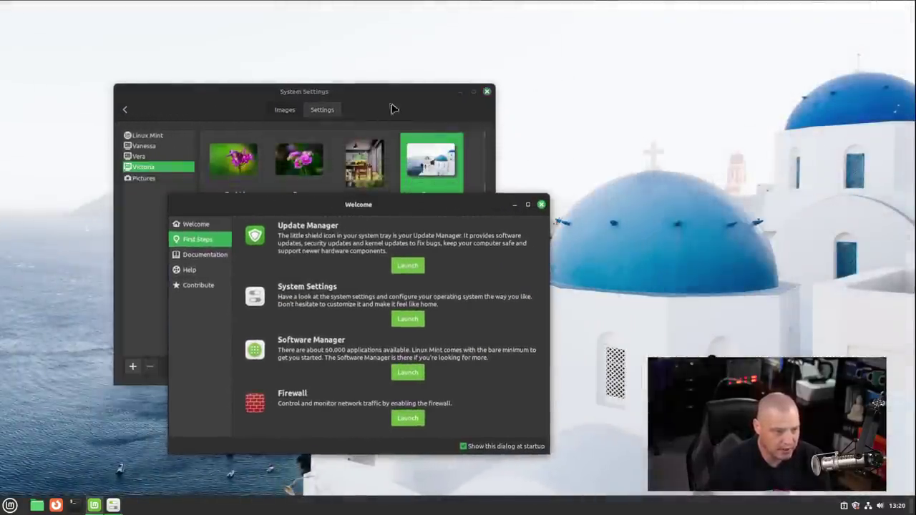
pyautogui.moveTo(390, 106); pyautogui.dragTo(364, 83)
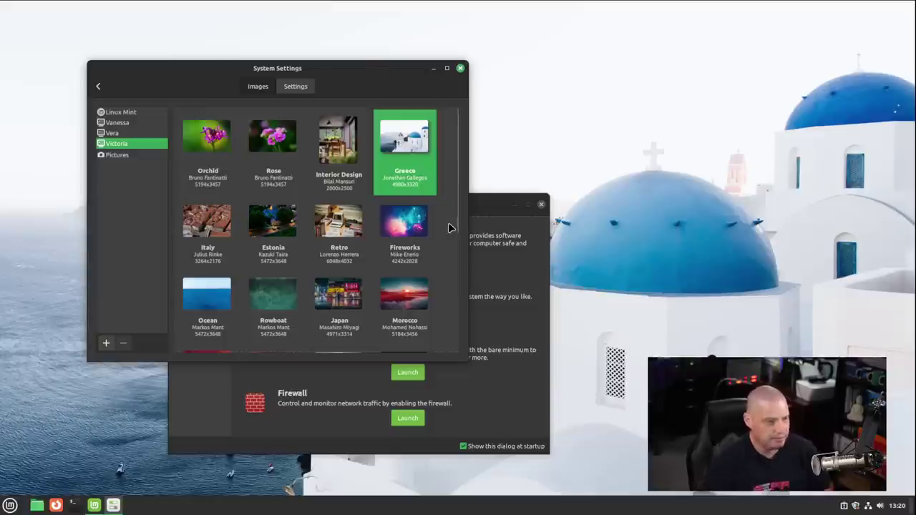
# Try the Rose, Fireworks, Ocean and Turquoise wallpapers, then set Greece back
pyautogui.click(278, 158)
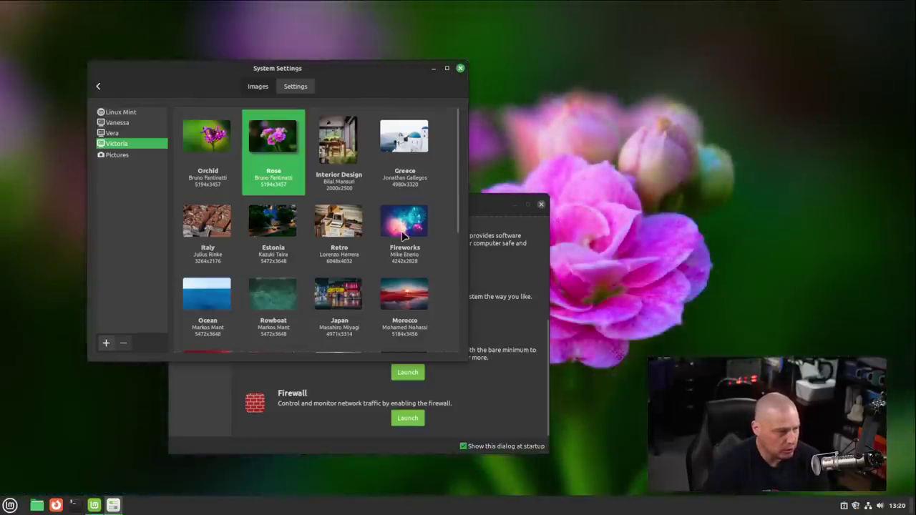
pyautogui.click(403, 231)
pyautogui.scroll(-2, 414, 239)
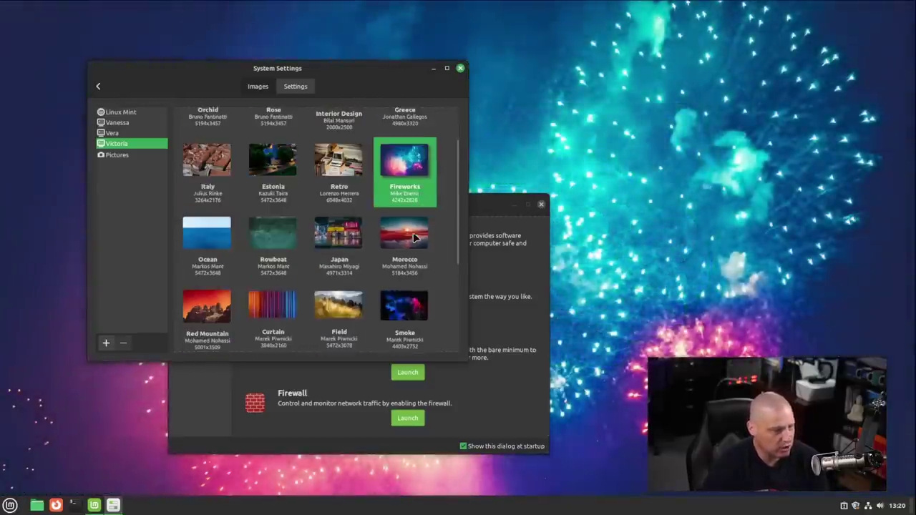
pyautogui.click(205, 235)
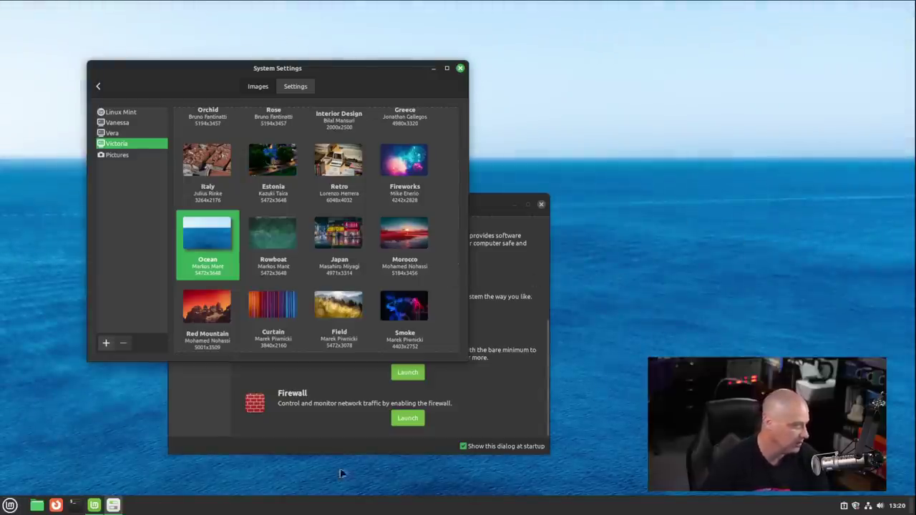
pyautogui.scroll(-4, 246, 272)
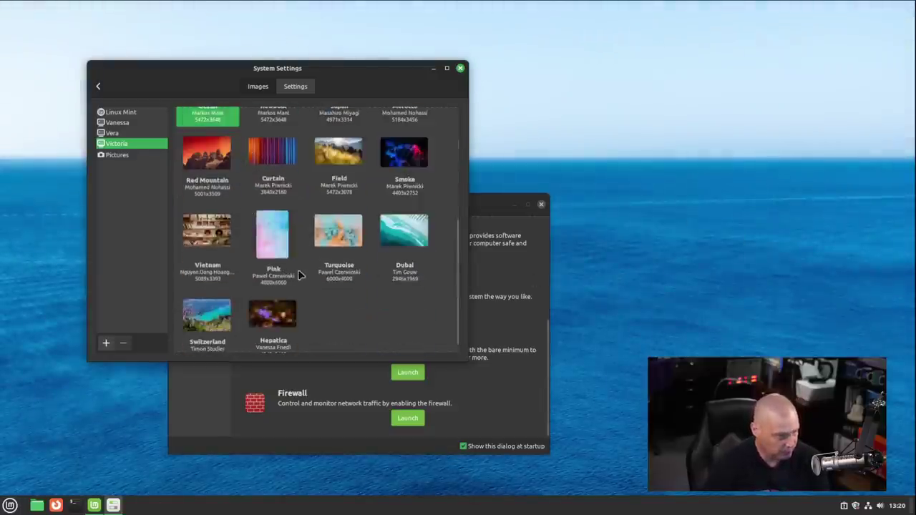
pyautogui.click(332, 219)
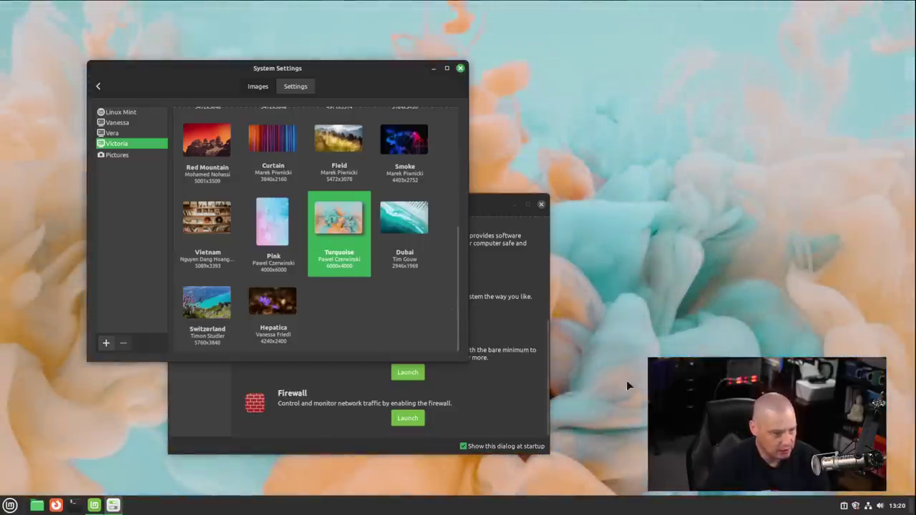
pyautogui.scroll(5, 380, 293)
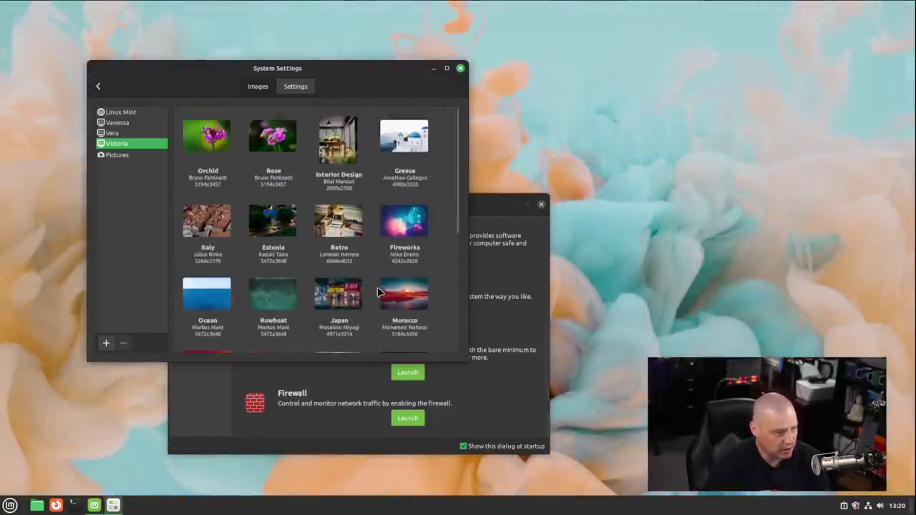
pyautogui.click(407, 174)
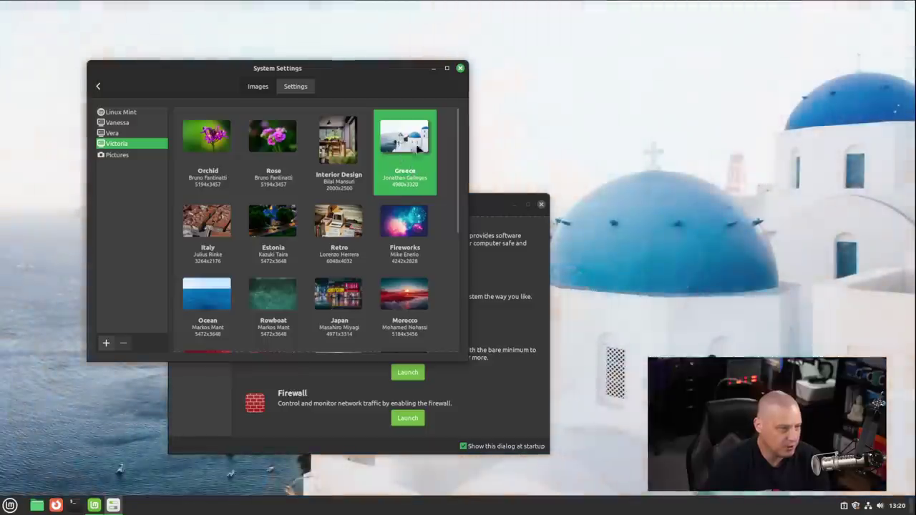
# Close System Settings, move the Welcome window aside, and launch Software Manager
pyautogui.click(460, 68)
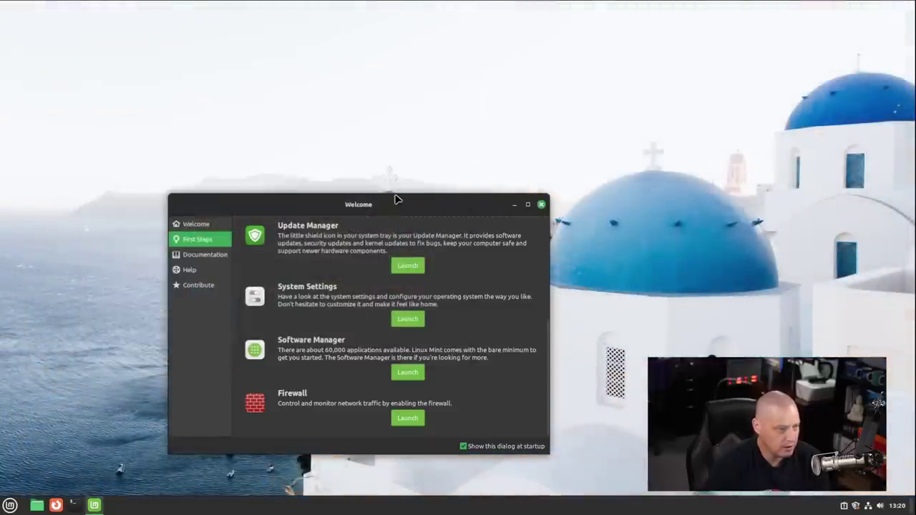
pyautogui.moveTo(395, 199); pyautogui.dragTo(502, 94)
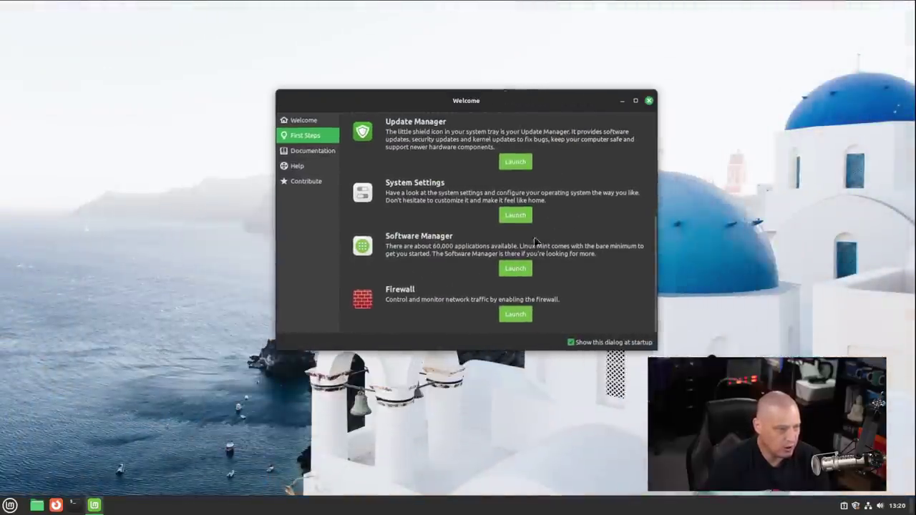
pyautogui.click(513, 270)
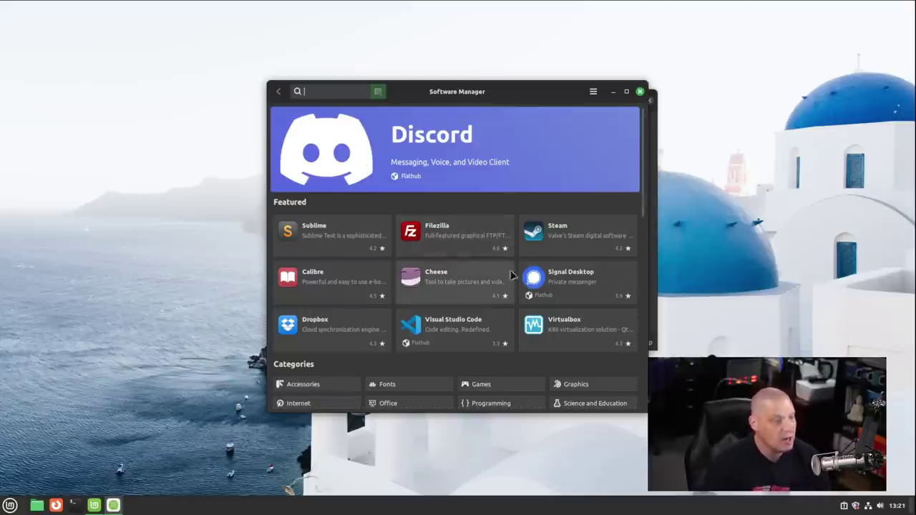
# Maximize Software Manager to browse featured apps like Sublime, Steam and VS Code, then restore it
pyautogui.doubleClick(537, 92)
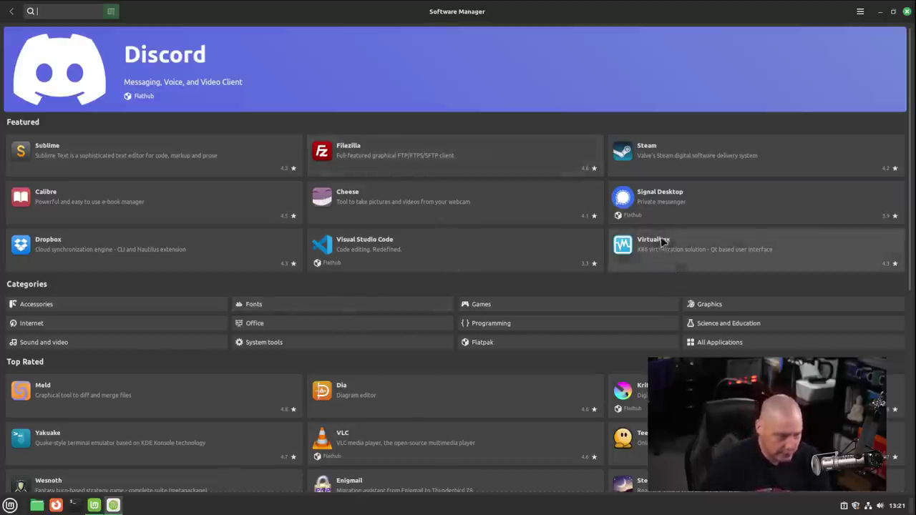
pyautogui.click(894, 12)
pyautogui.moveTo(646, 215); pyautogui.dragTo(642, 136)
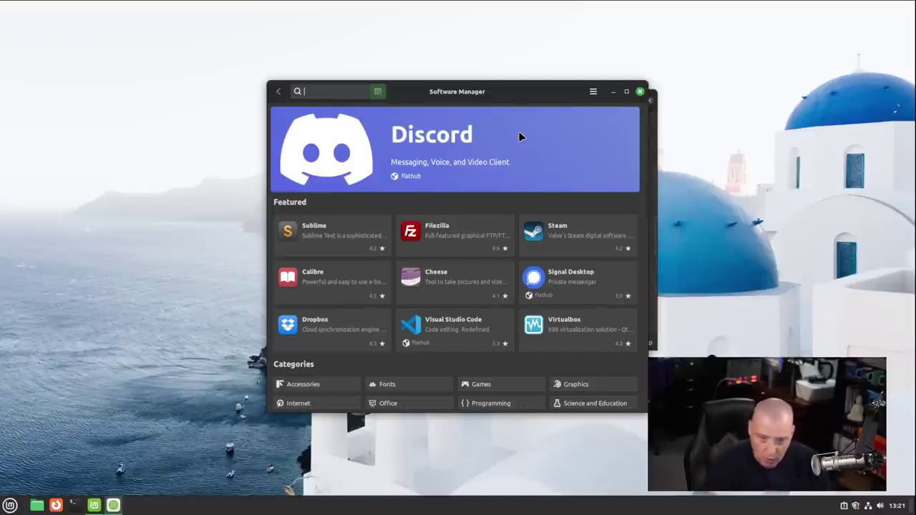
# Install Discord from Flathub, accepting the additional Flatpak runtimes it requires
pyautogui.click(415, 176)
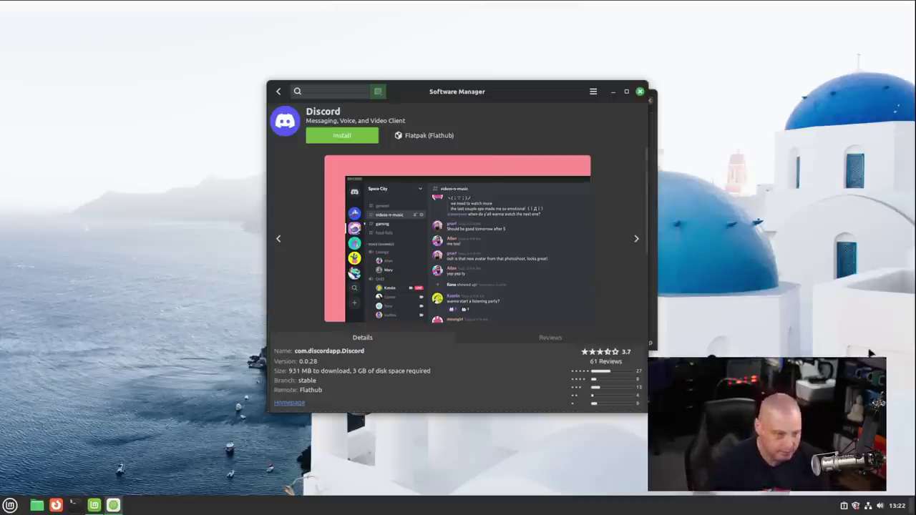
pyautogui.click(344, 138)
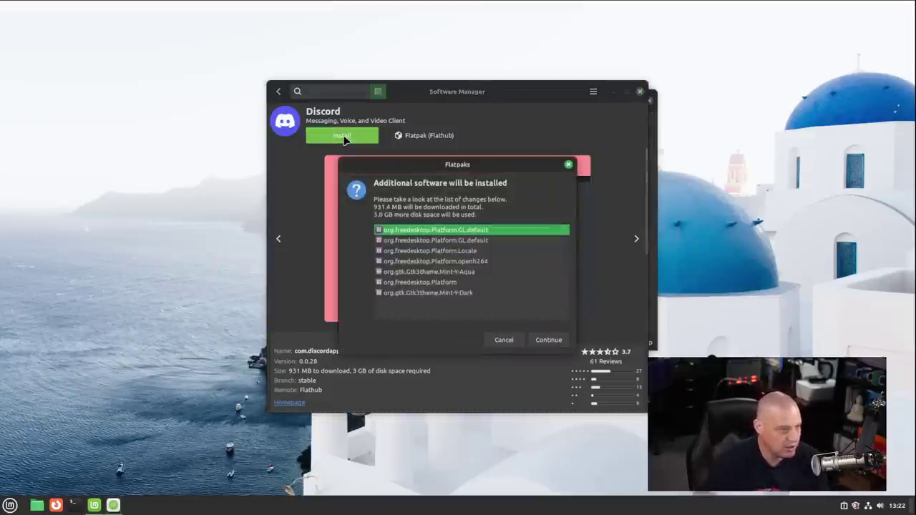
pyautogui.click(544, 341)
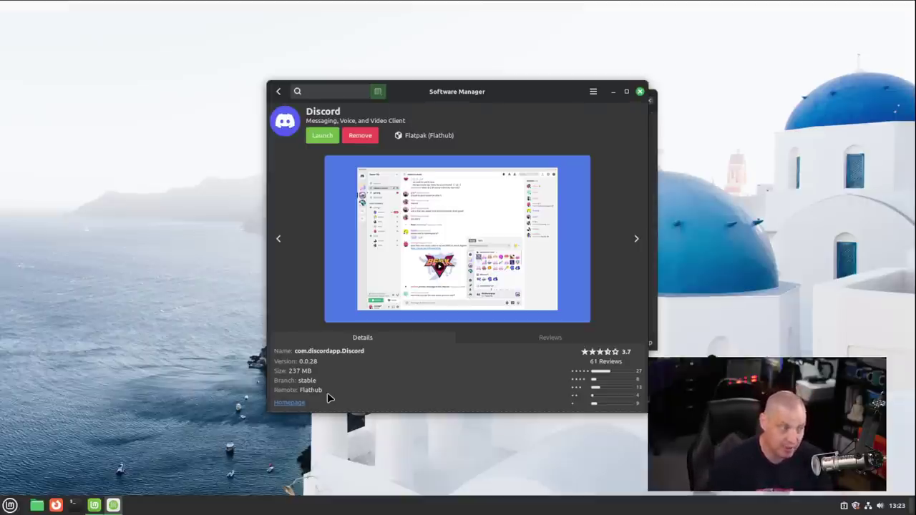
# Launch Discord to its login screen, then close Discord, Firefox and Software Manager
pyautogui.click(319, 139)
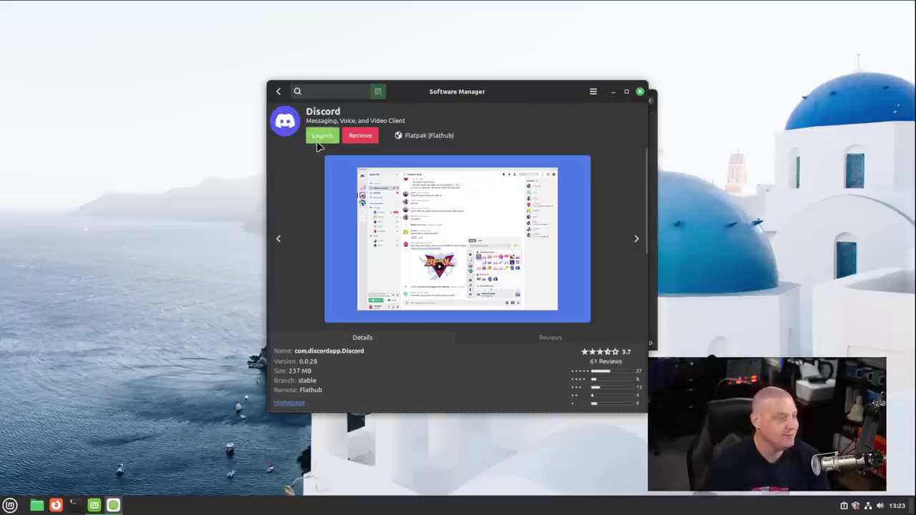
pyautogui.click(319, 141)
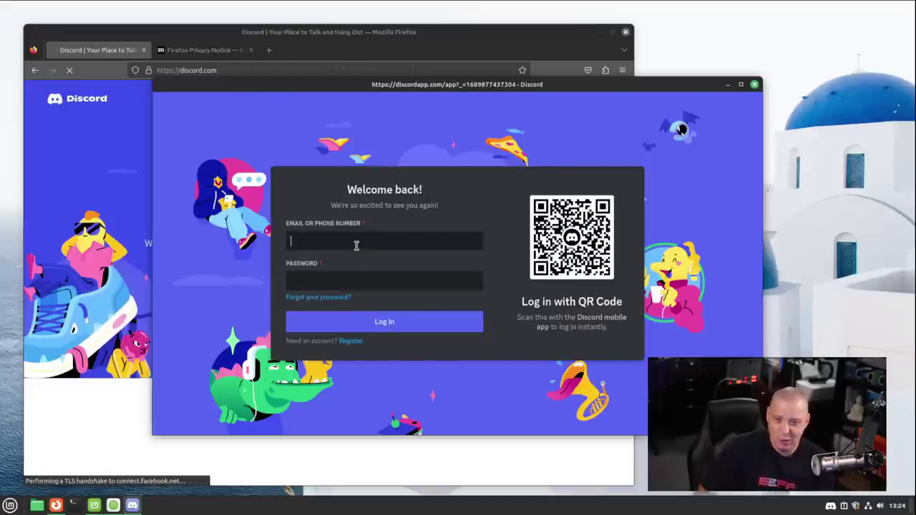
pyautogui.click(755, 85)
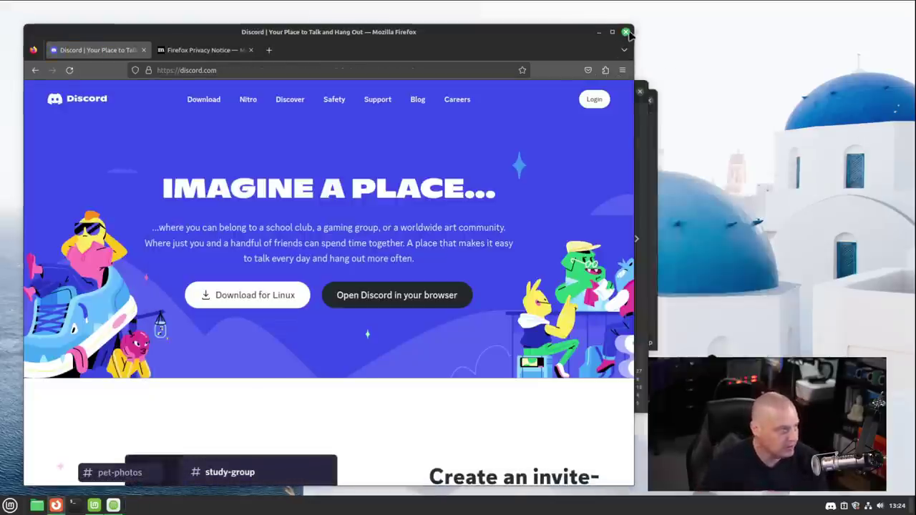
pyautogui.click(626, 32)
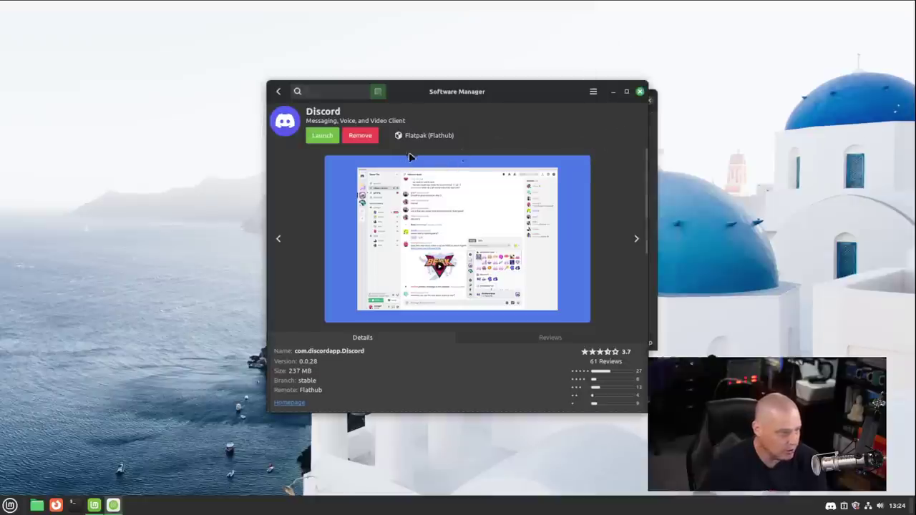
pyautogui.click(641, 92)
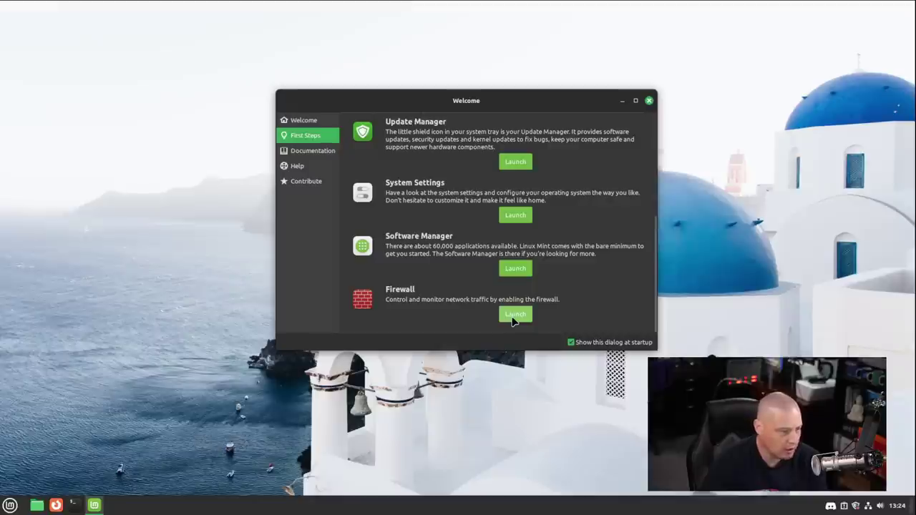
pyautogui.click(512, 320)
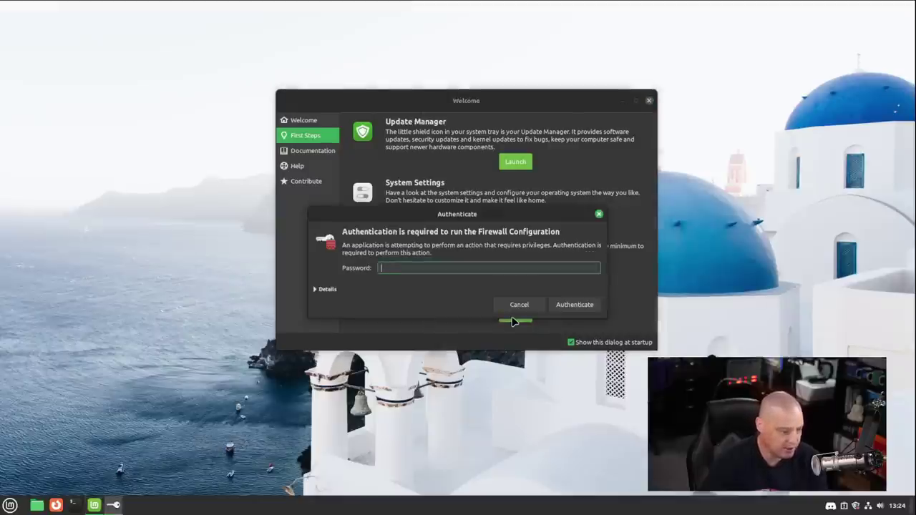
pyautogui.press('Return')
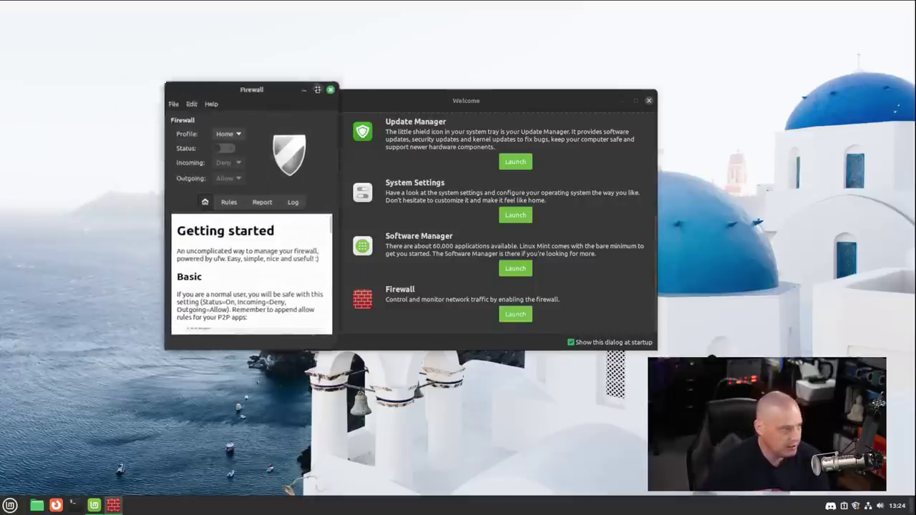
pyautogui.moveTo(317, 89); pyautogui.dragTo(663, 78)
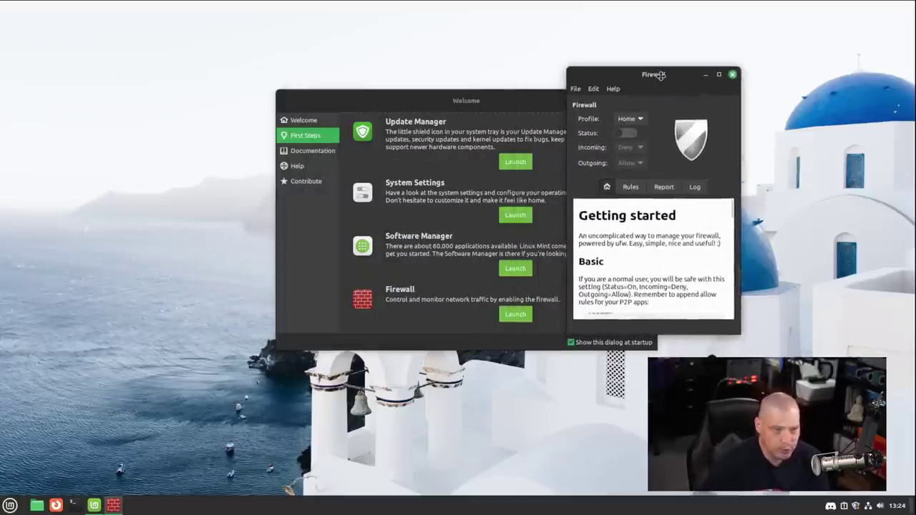
pyautogui.click(734, 75)
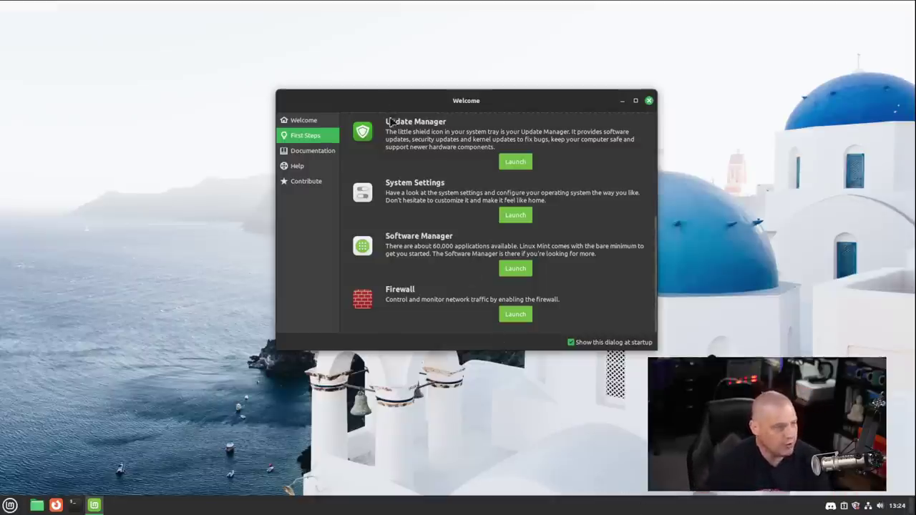
# View Welcome's Documentation, Help and Contribute pages, then close the Welcome window
pyautogui.click(315, 151)
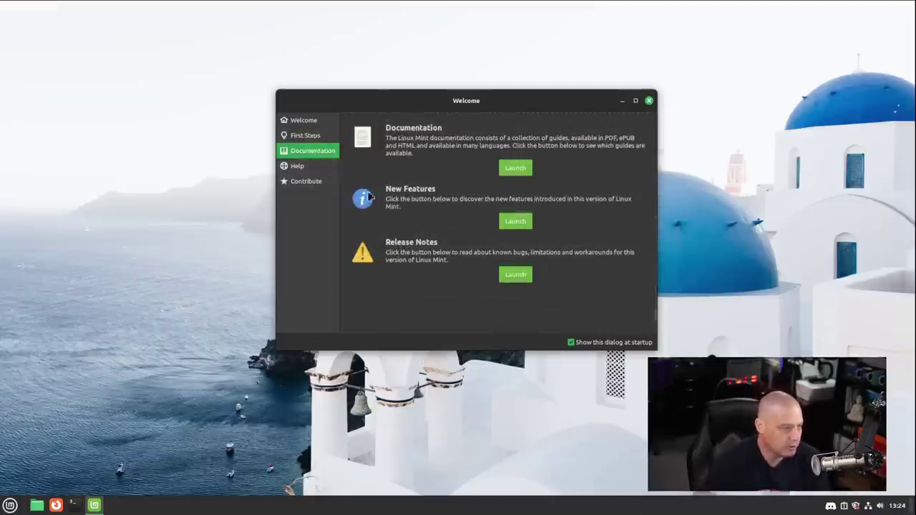
pyautogui.click(301, 166)
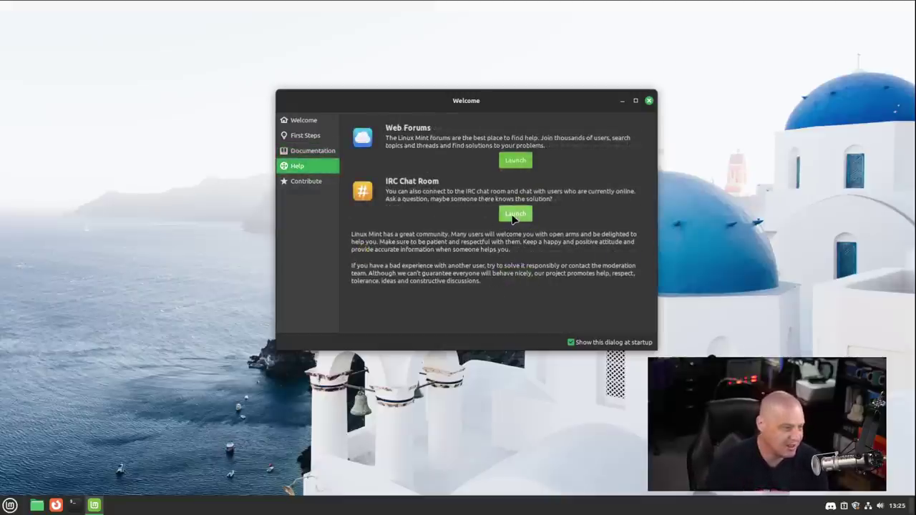
pyautogui.click(315, 183)
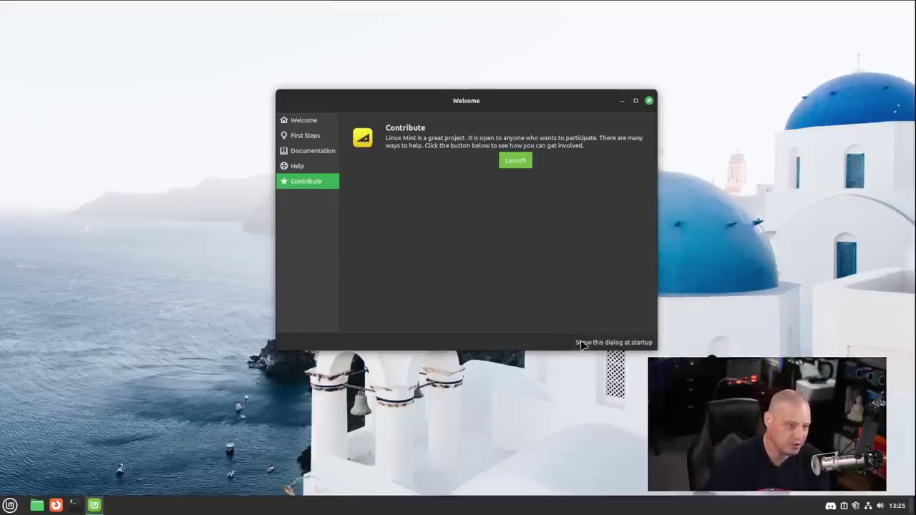
pyautogui.click(649, 101)
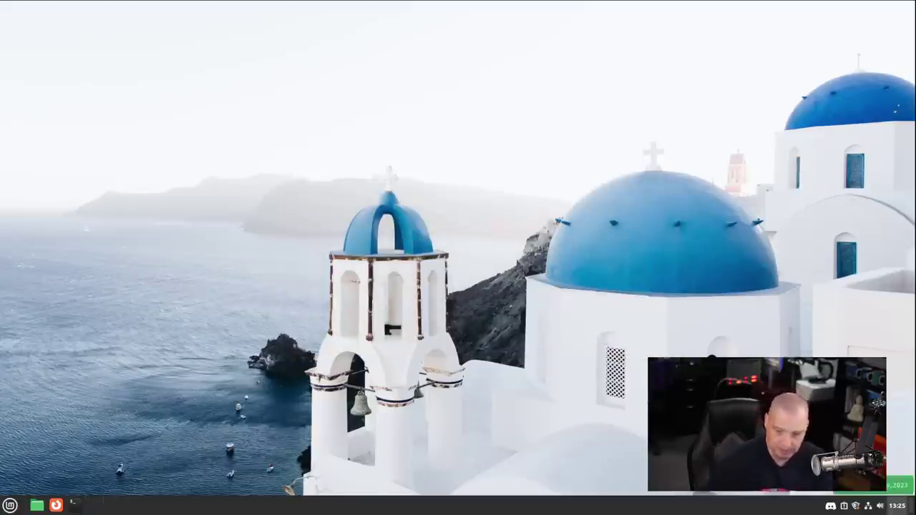
# Launch the Pix image viewer from the applications menu
pyautogui.click(10, 507)
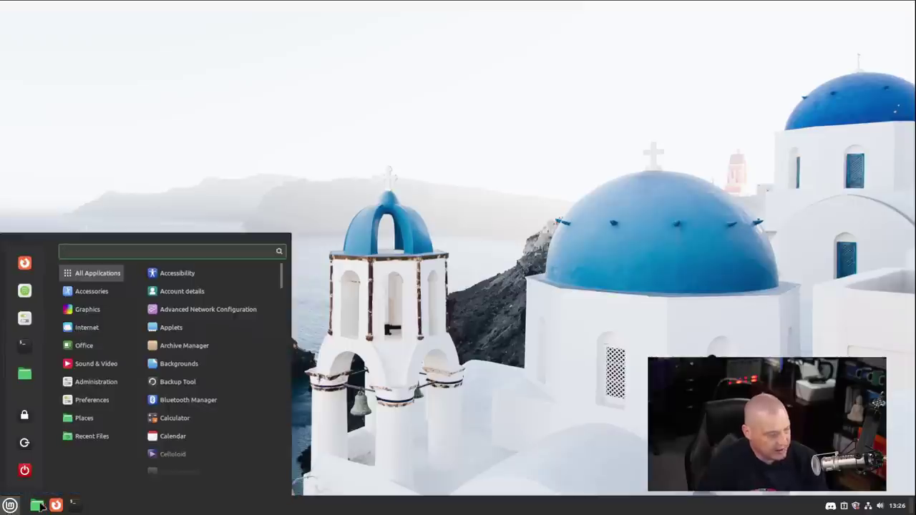
pyautogui.moveTo(104, 315)
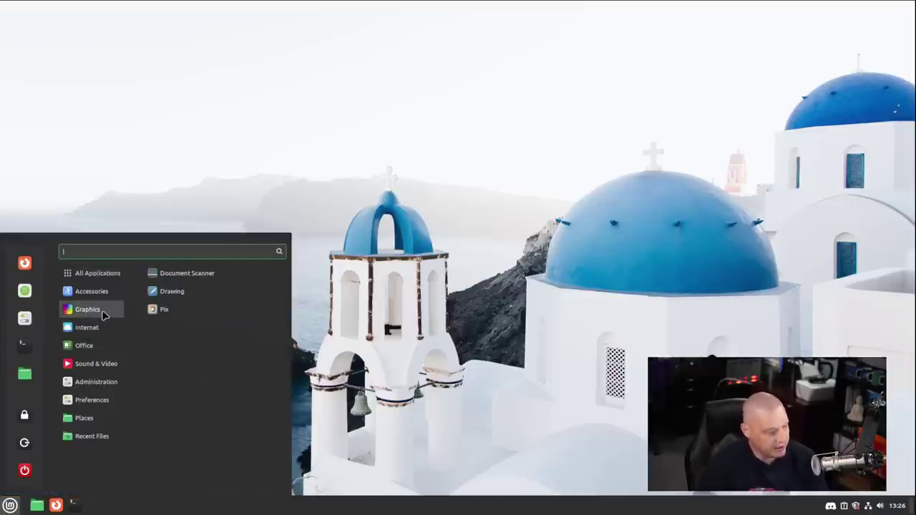
pyautogui.click(165, 309)
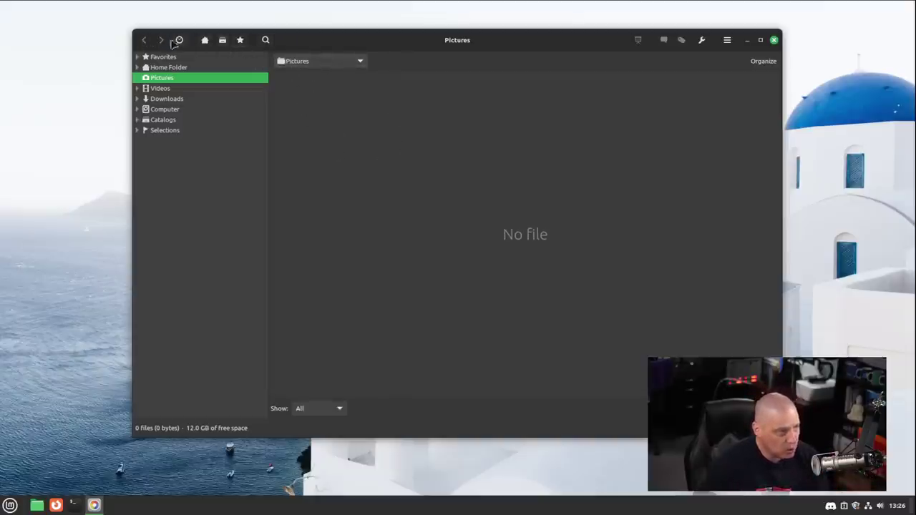
# Open and dismiss Pix's ☰ menu, then nudge the window slightly left
pyautogui.click(727, 40)
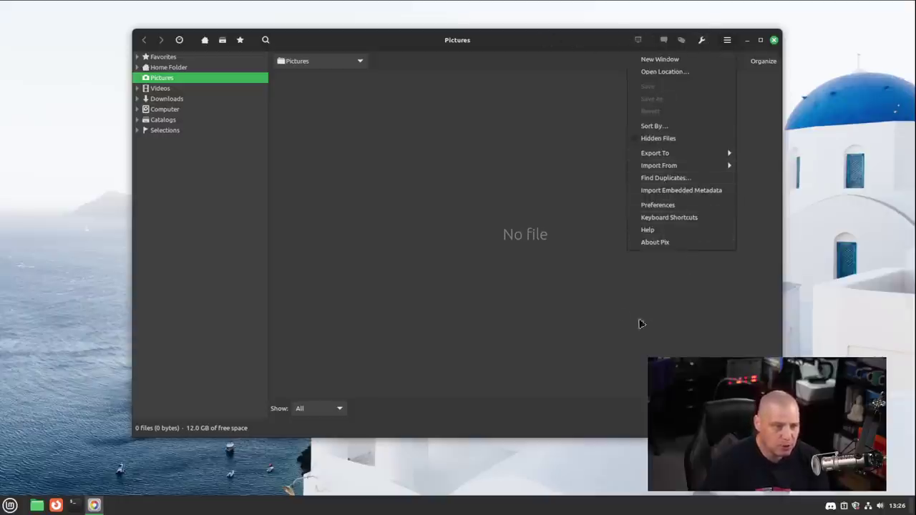
pyautogui.click(604, 312)
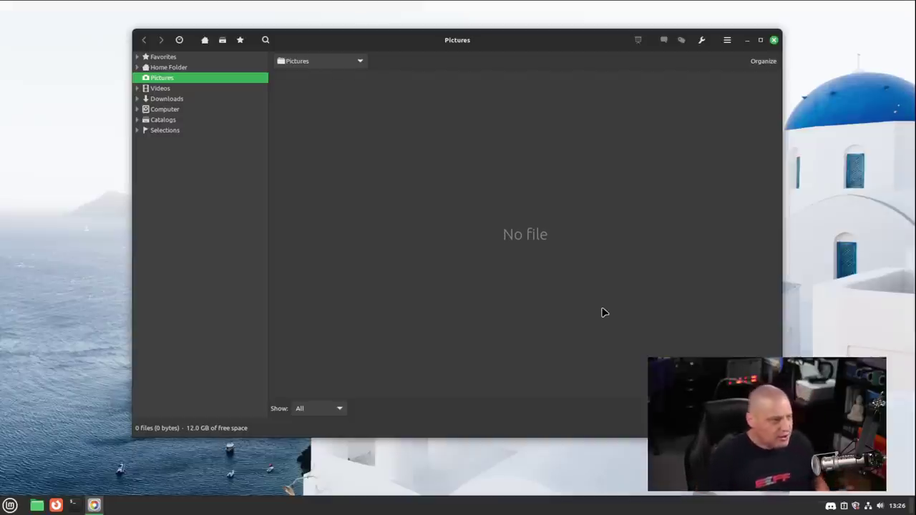
pyautogui.moveTo(397, 40); pyautogui.dragTo(388, 43)
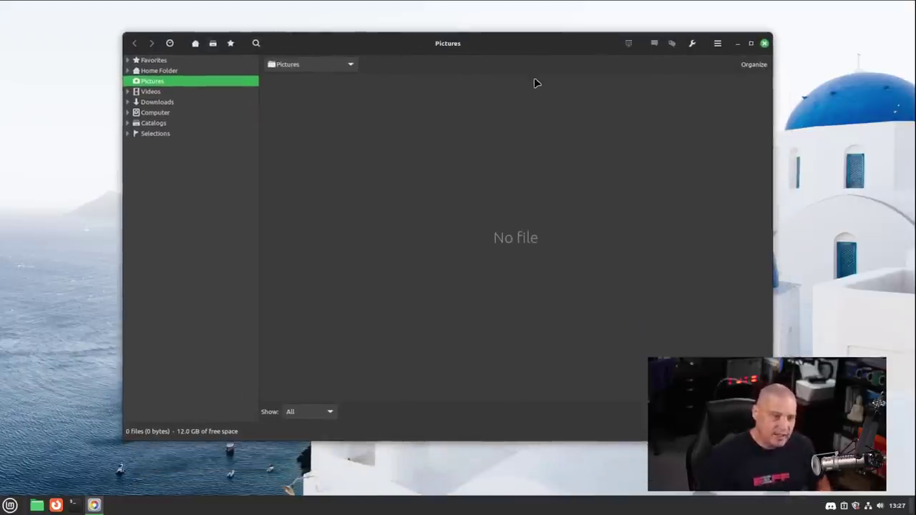
# Close Pix and open the Home folder in Files, moved toward the screen centre
pyautogui.click(764, 42)
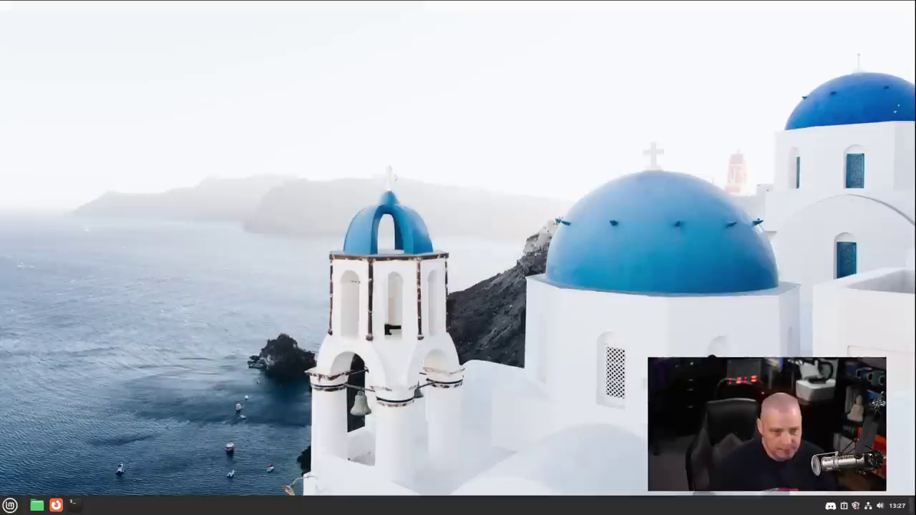
pyautogui.click(37, 506)
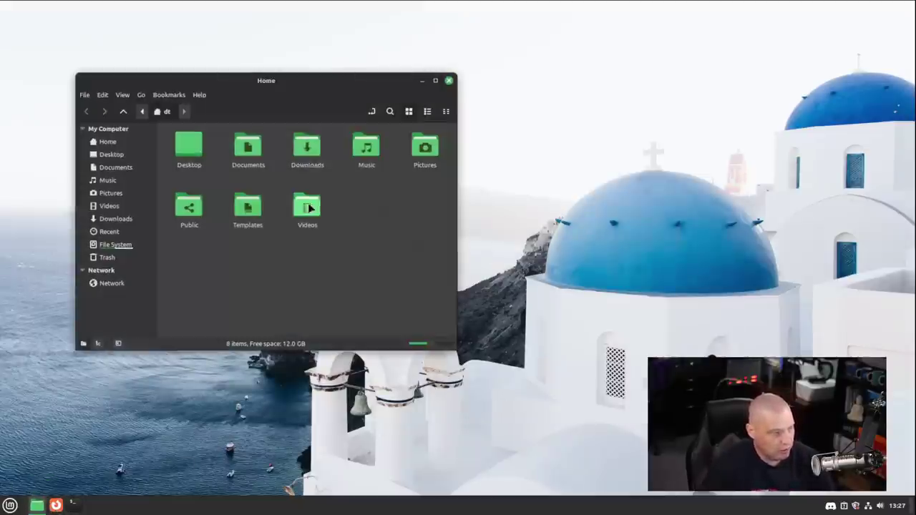
pyautogui.moveTo(258, 82); pyautogui.dragTo(343, 79)
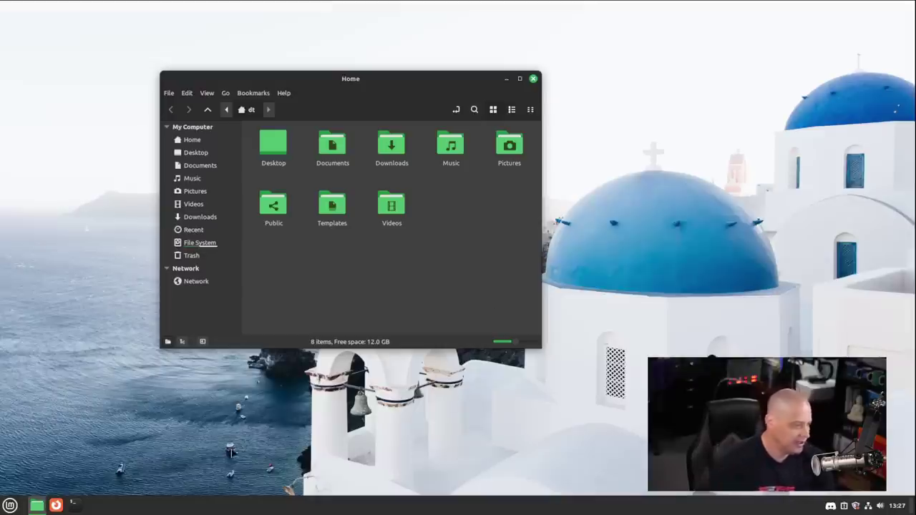
# Launch System Settings by searching 'syste' in the Mint menu
pyautogui.click(10, 505)
pyautogui.scroll(-1, 207, 430)
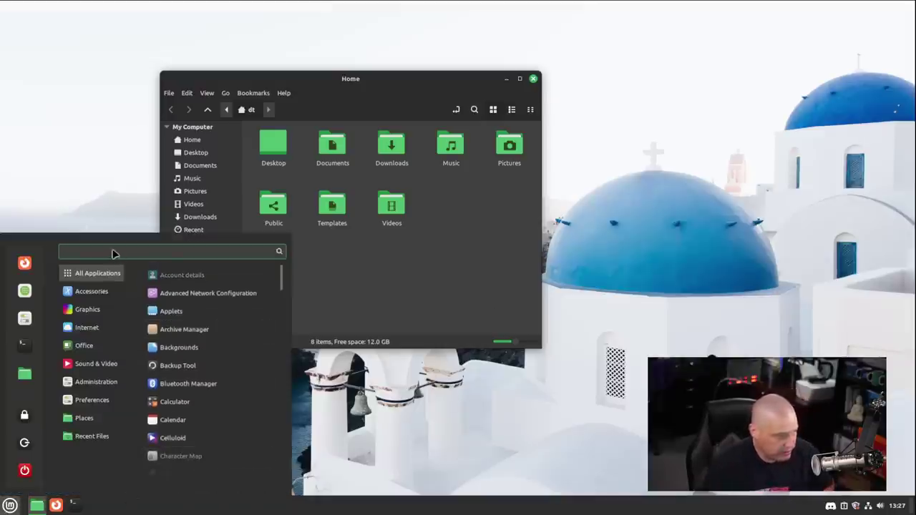
pyautogui.write('system')
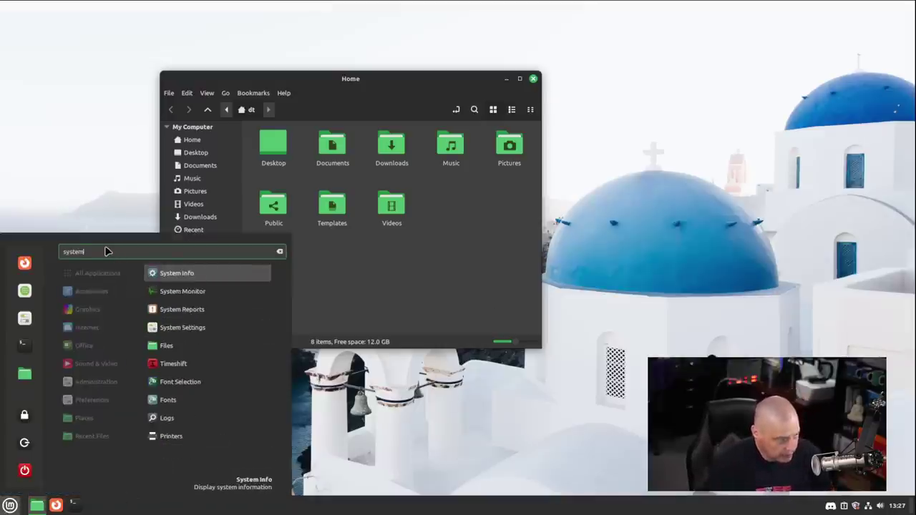
pyautogui.click(214, 328)
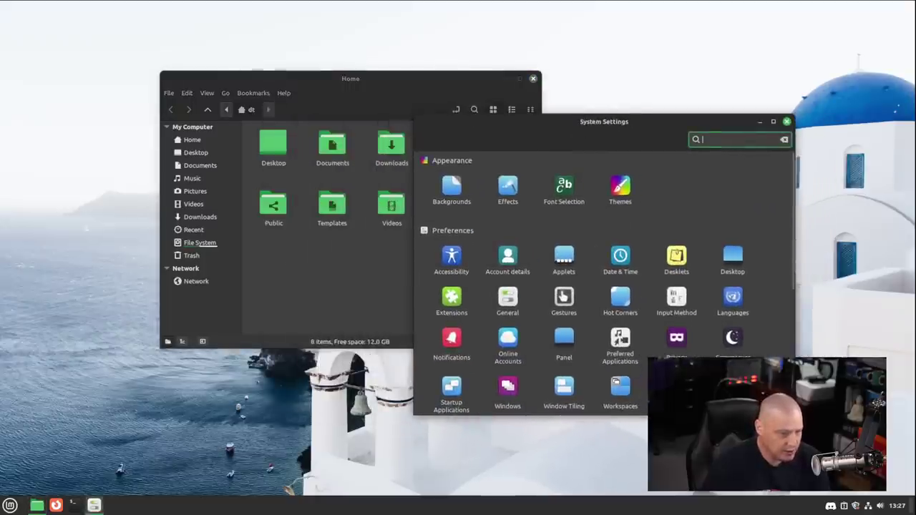
# Explore the Themes settings, viewing its per-part theme list, options and add/remove tabs
pyautogui.click(620, 188)
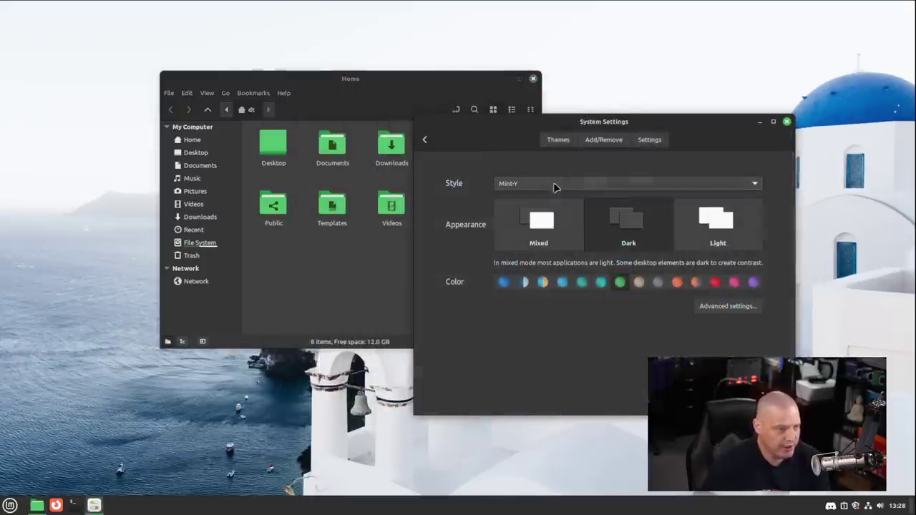
pyautogui.click(554, 143)
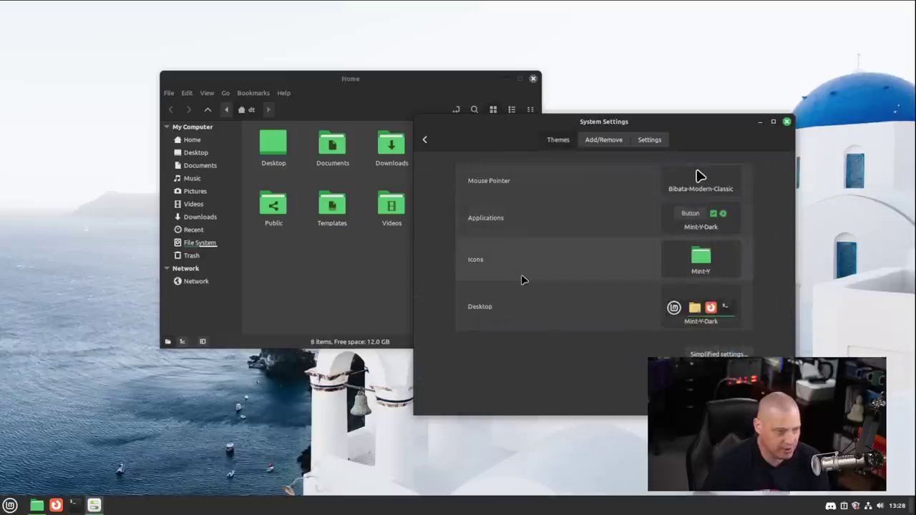
pyautogui.click(424, 140)
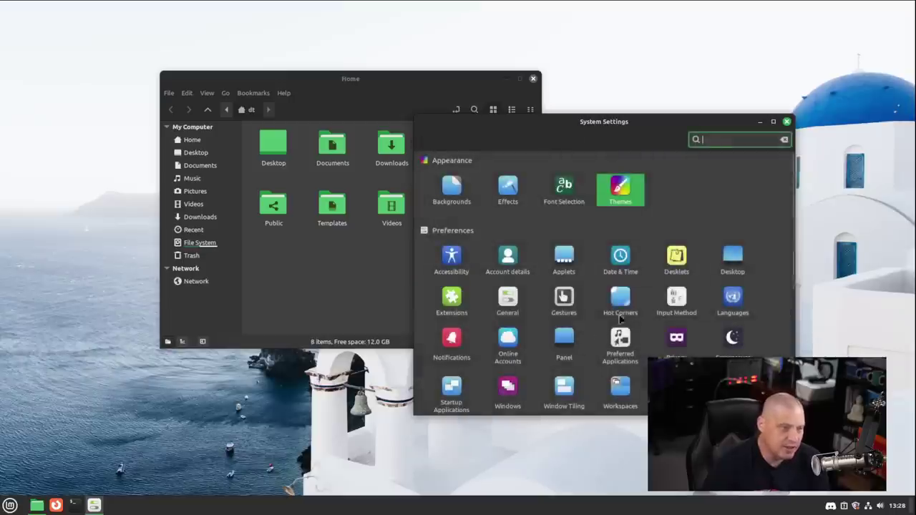
pyautogui.click(606, 189)
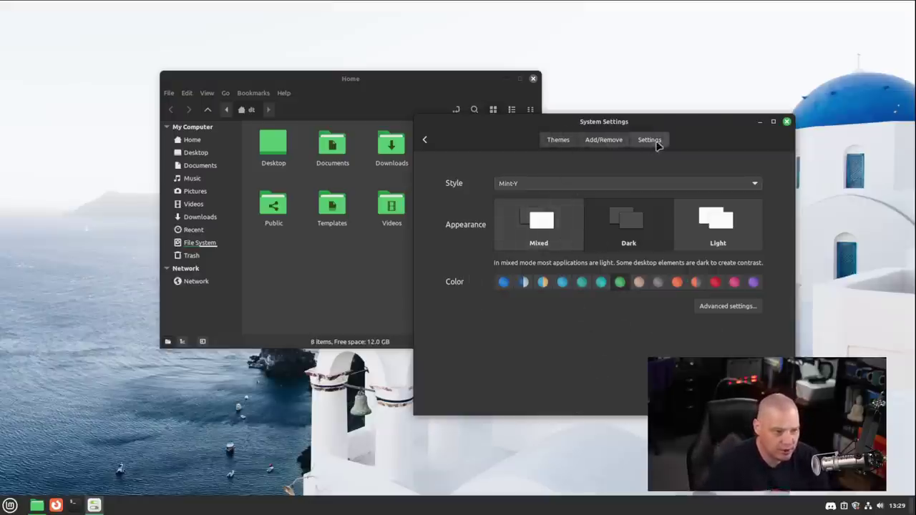
pyautogui.click(550, 141)
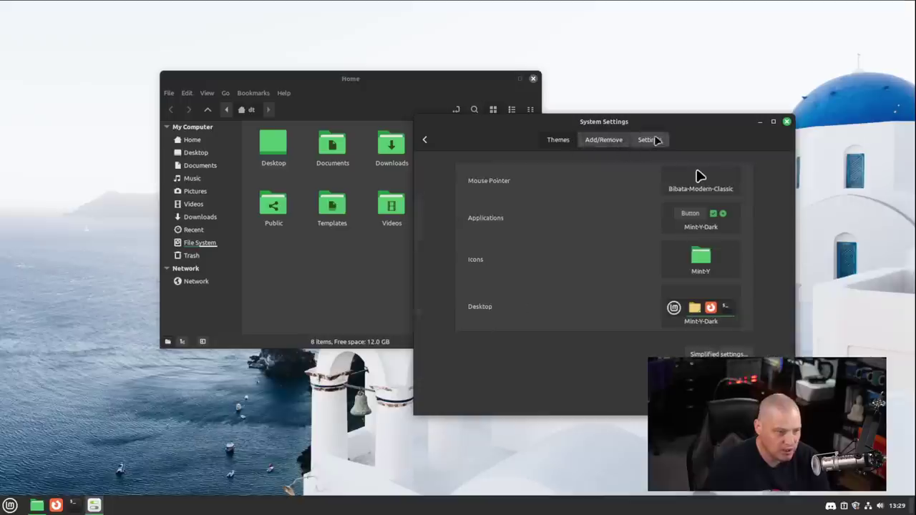
pyautogui.click(648, 139)
pyautogui.click(607, 140)
pyautogui.click(558, 140)
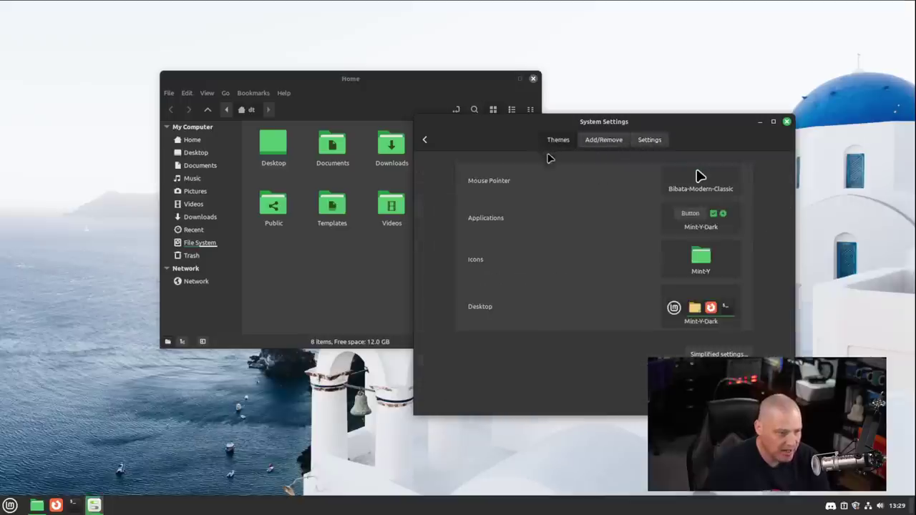
pyautogui.click(425, 141)
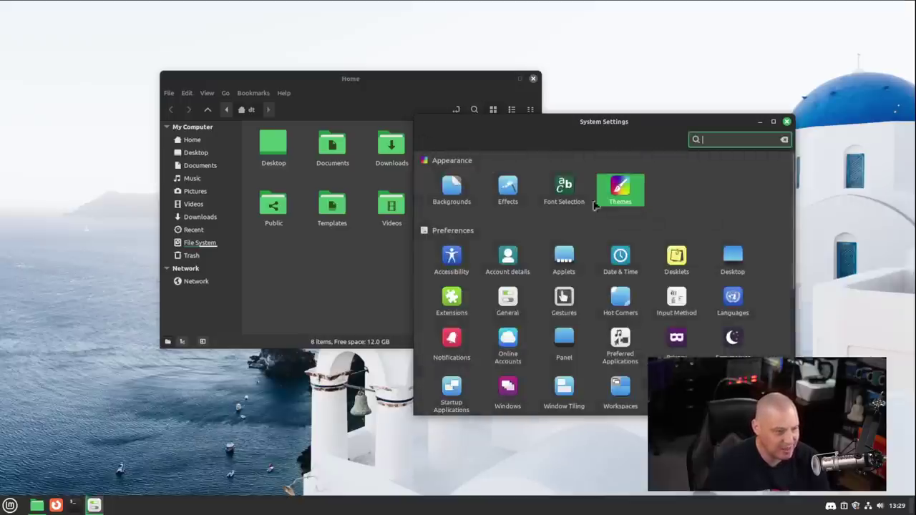
pyautogui.click(620, 190)
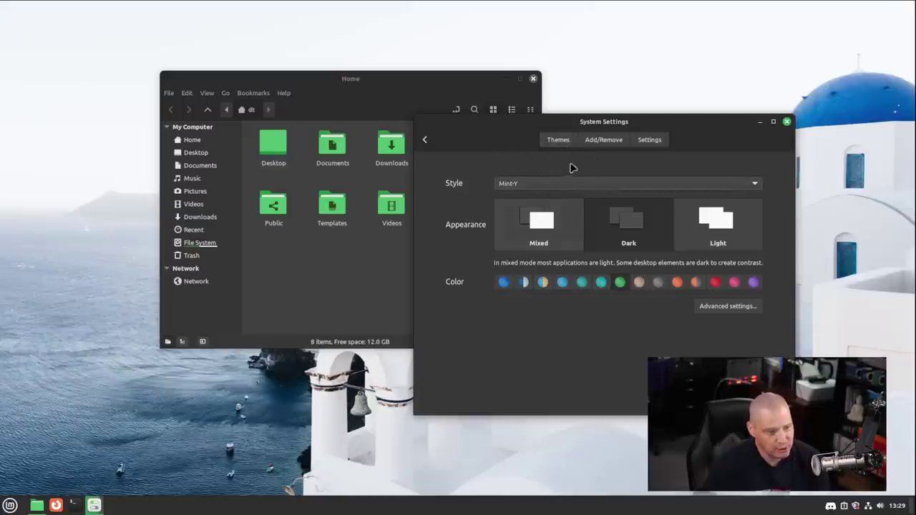
pyautogui.click(558, 140)
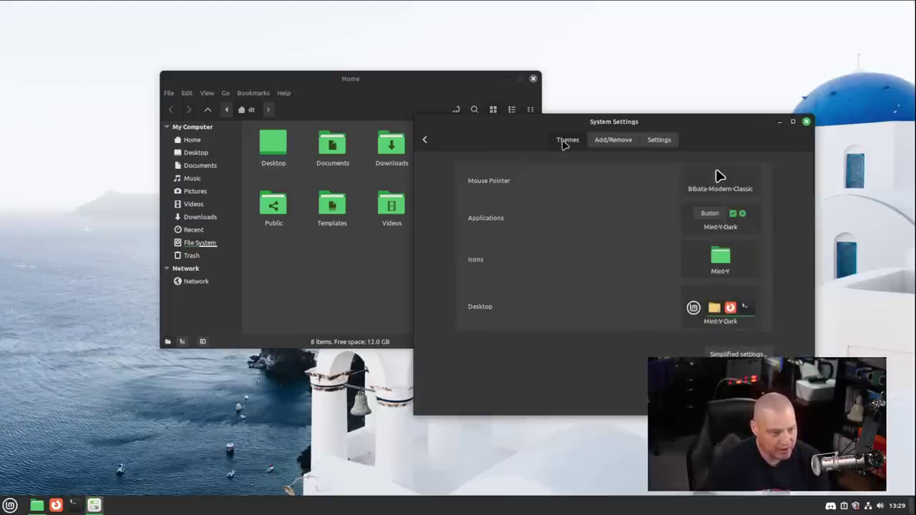
# Try the Mint-L-Blue, Mint-X-Pink and Mint-X-Purple icon themes in turn
pyautogui.click(721, 259)
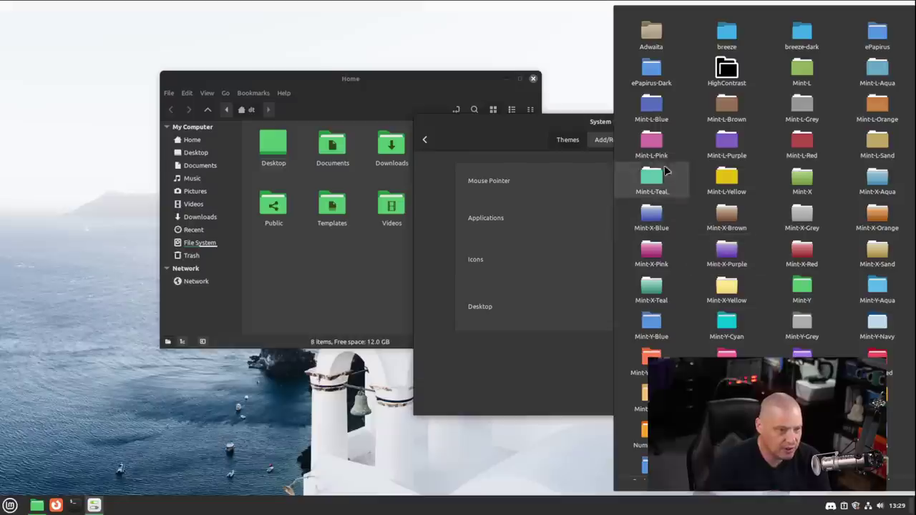
pyautogui.click(659, 107)
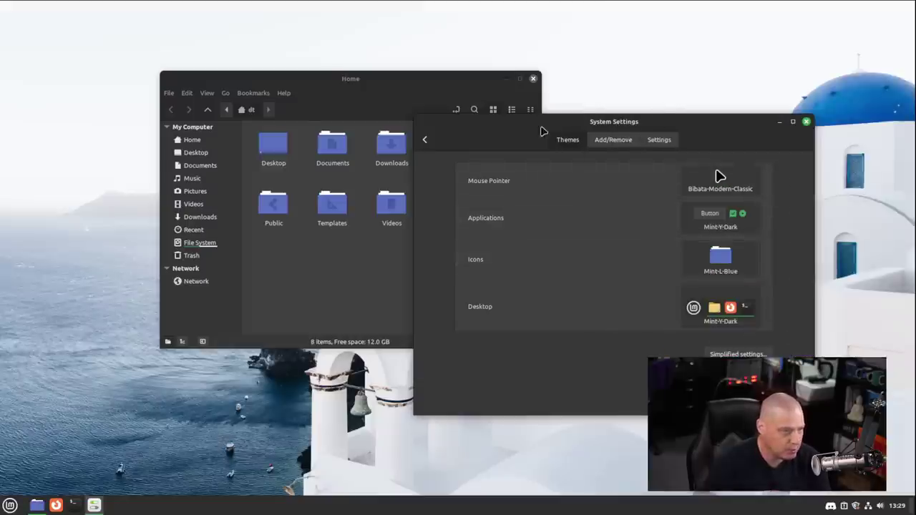
pyautogui.moveTo(542, 129); pyautogui.dragTo(599, 130)
pyautogui.moveTo(777, 181); pyautogui.dragTo(726, 246)
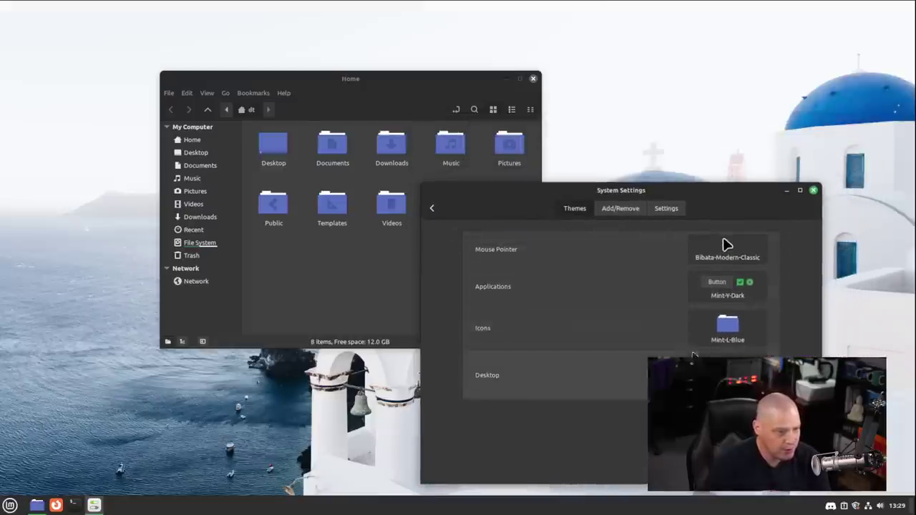
pyautogui.click(727, 326)
pyautogui.click(651, 252)
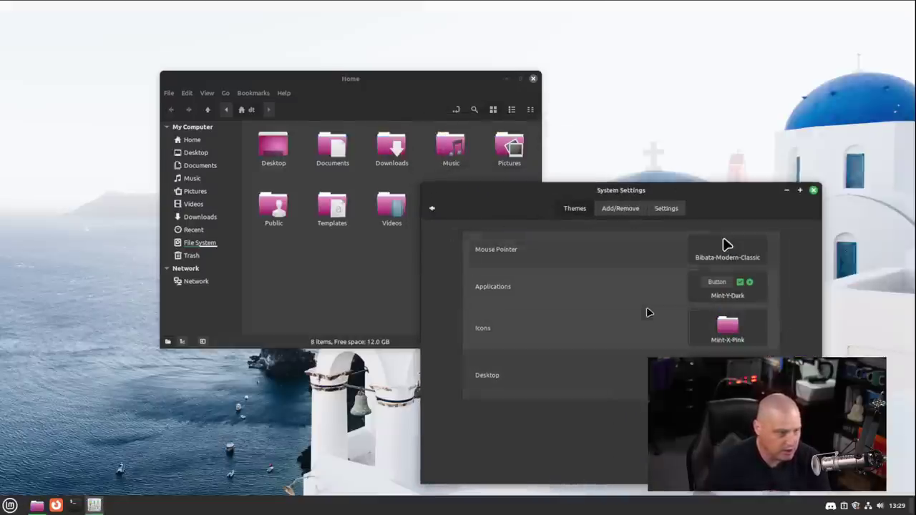
pyautogui.click(726, 336)
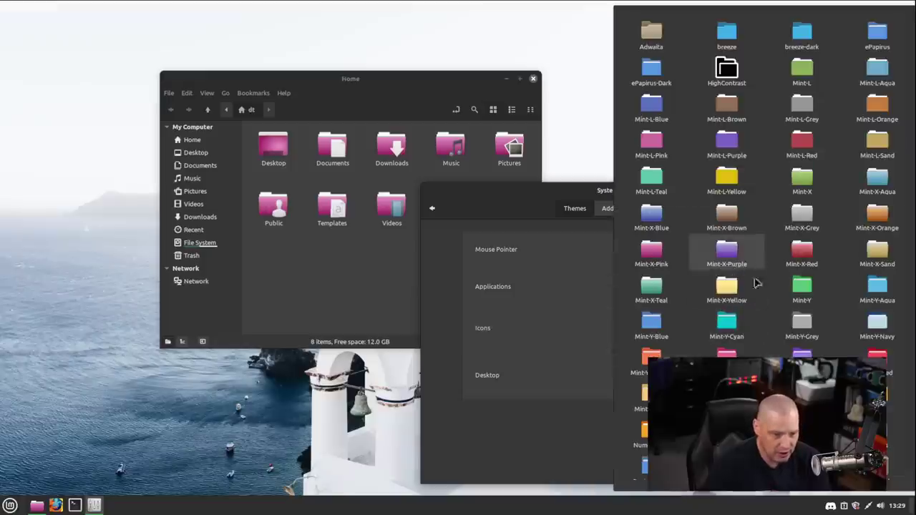
pyautogui.click(724, 249)
# Switch the icon theme back to Mint-Y and close System Settings
pyautogui.click(726, 329)
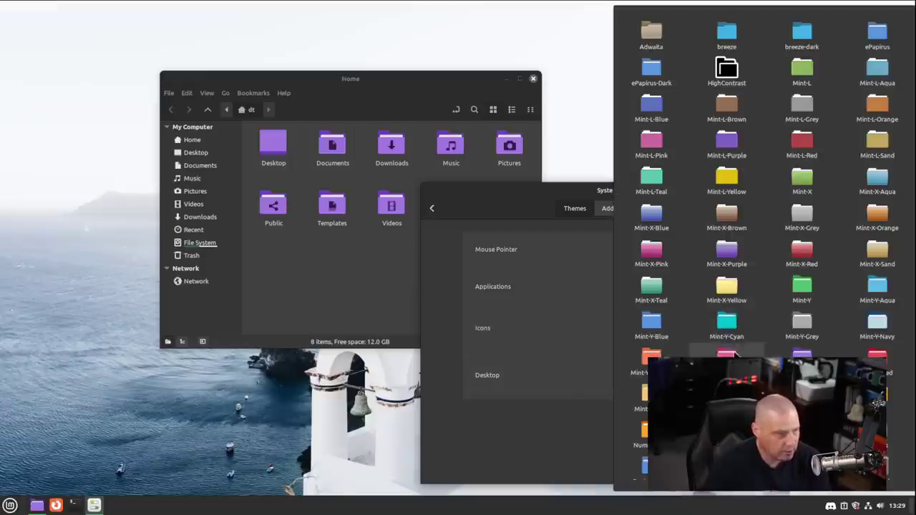
pyautogui.scroll(-1, 764, 312)
pyautogui.scroll(-5, 764, 312)
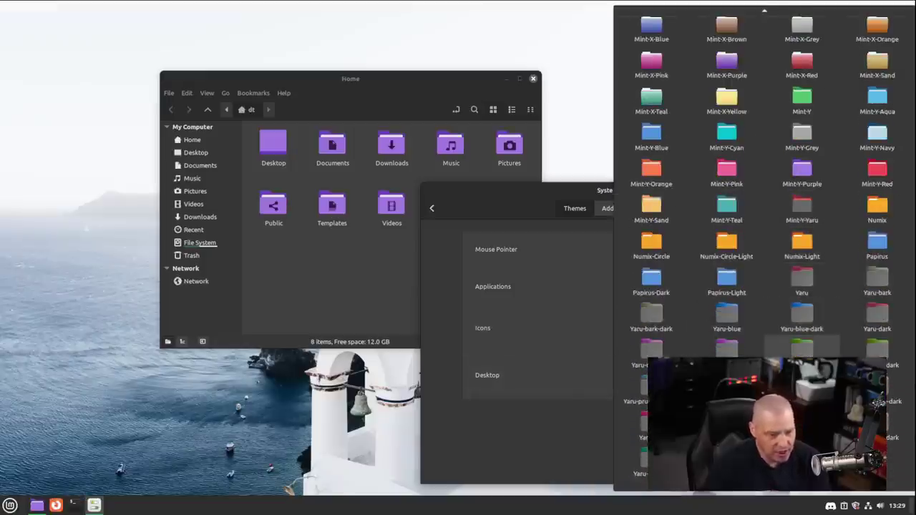
pyautogui.scroll(5, 801, 351)
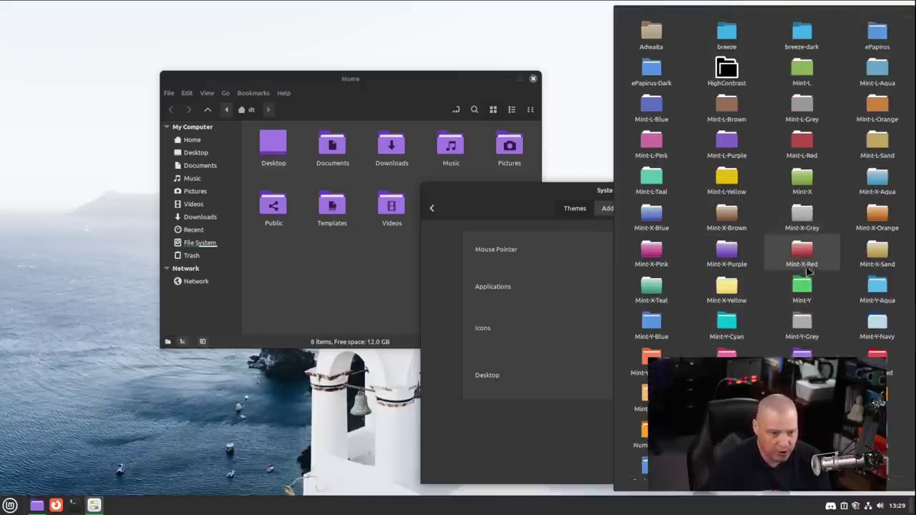
pyautogui.click(802, 292)
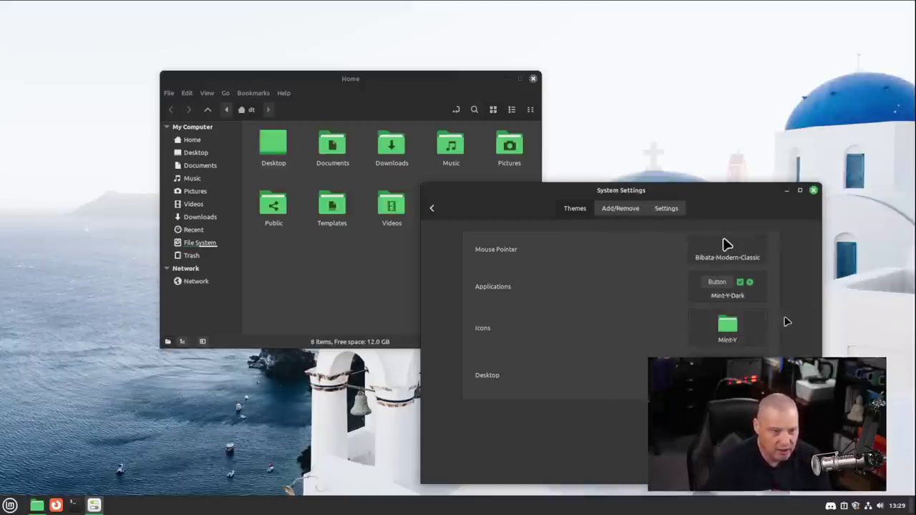
pyautogui.click(814, 191)
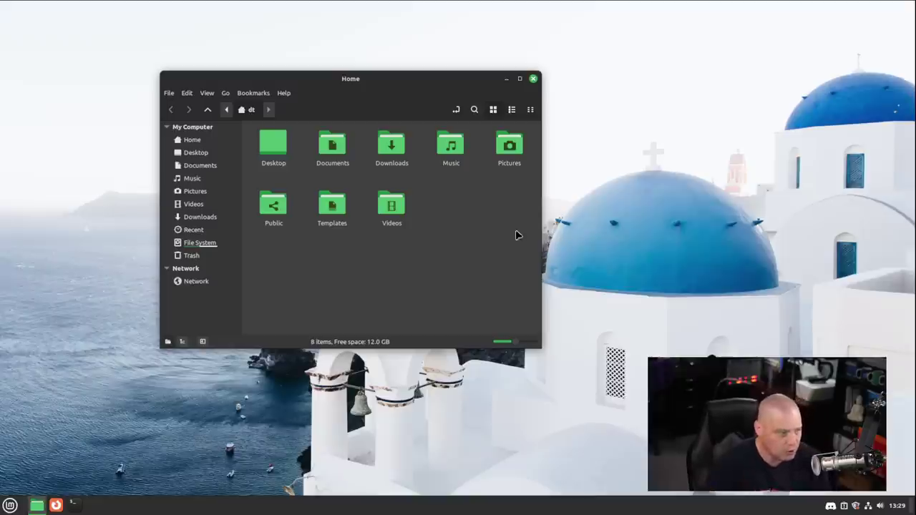
# Close the Home window and launch Firefox by searching 'firefox' in the menu
pyautogui.click(534, 79)
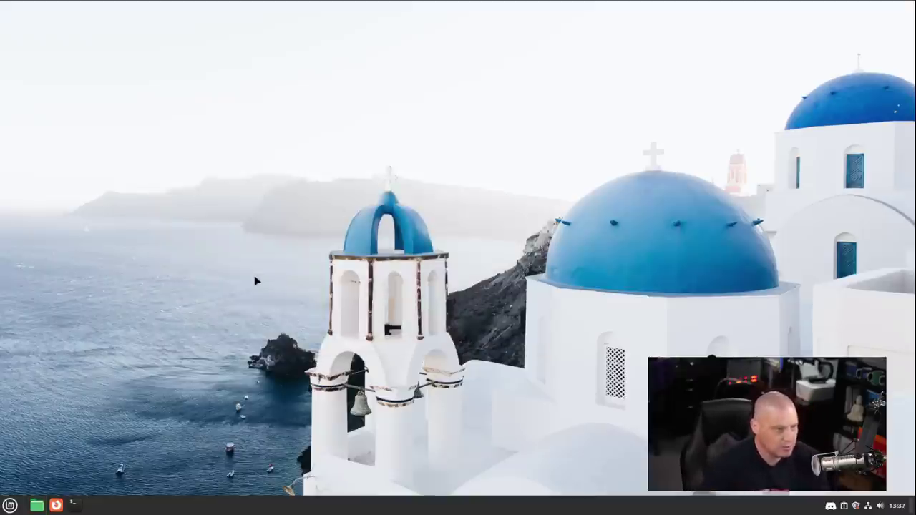
pyautogui.click(17, 509)
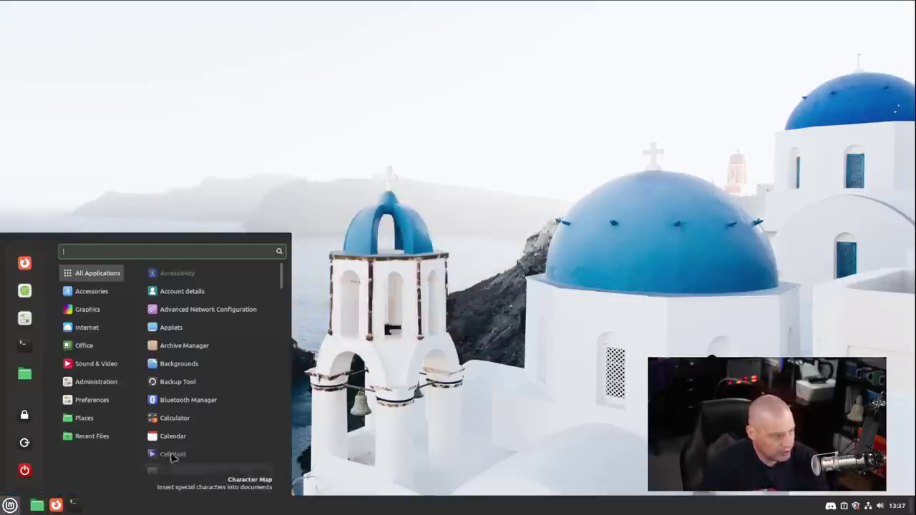
pyautogui.write('vix')
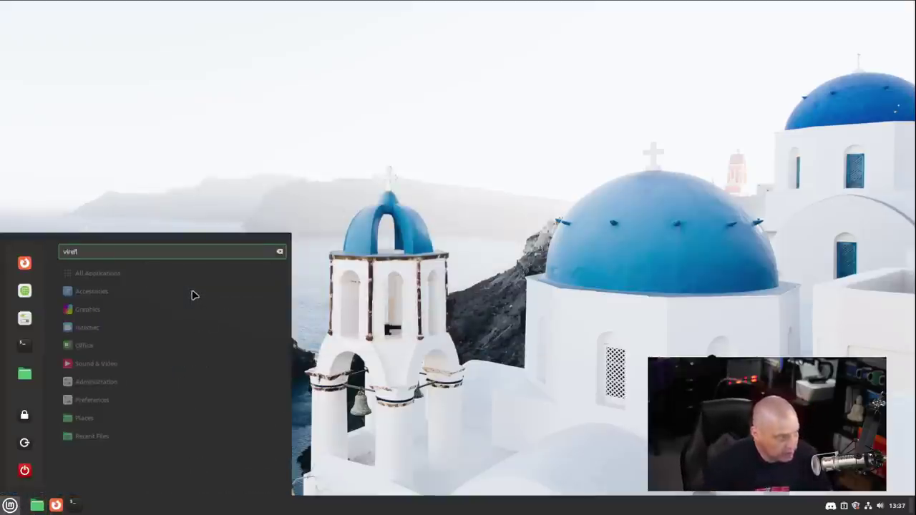
pyautogui.press('BackSpace')
pyautogui.press('BackSpace')
pyautogui.press('BackSpace')
pyautogui.write('firefox')
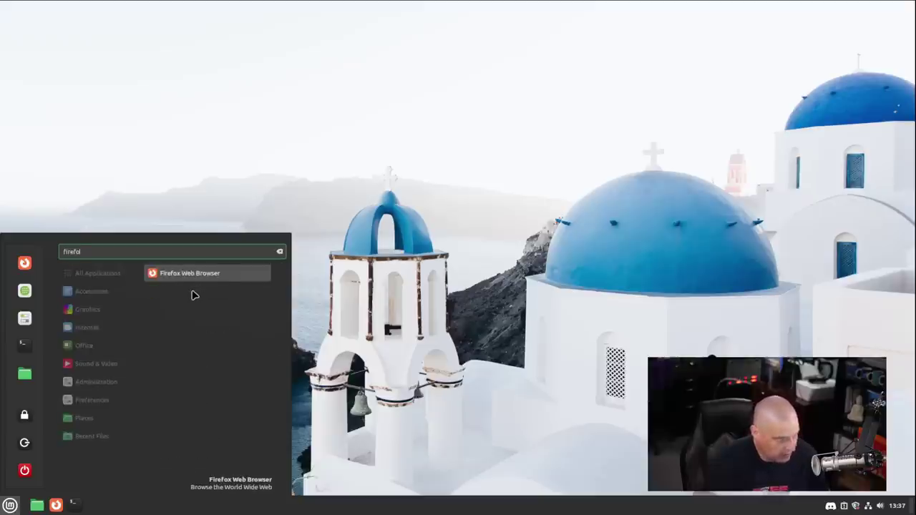
pyautogui.press('Return')
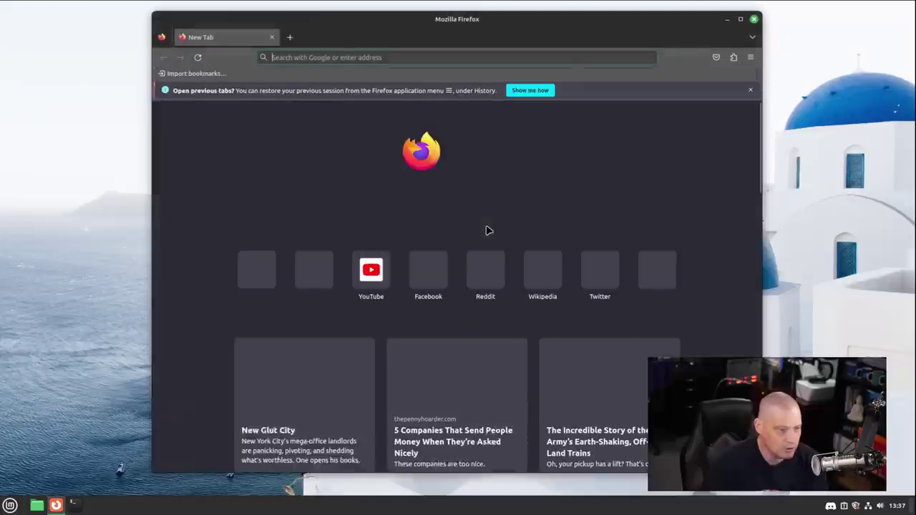
# Check the Firefox version (115.0.2, 64-bit) in About Firefox, then close Firefox
pyautogui.click(750, 57)
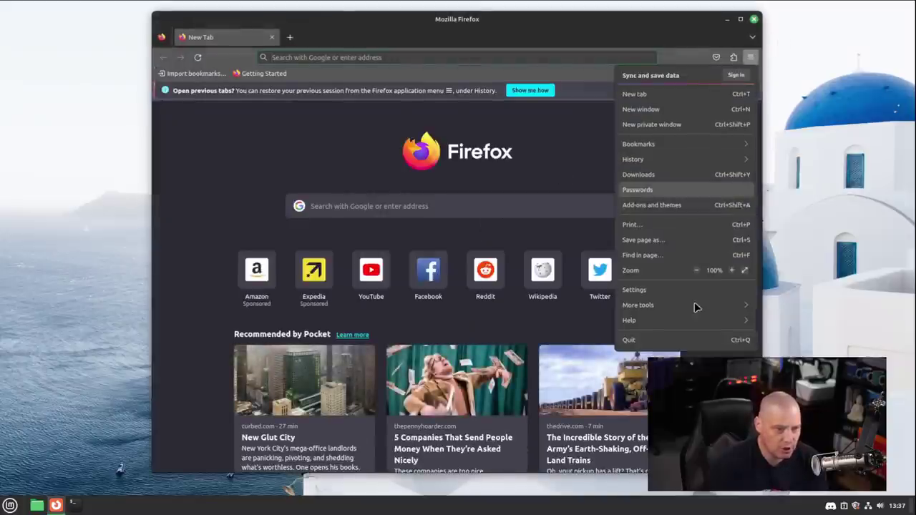
pyautogui.click(662, 323)
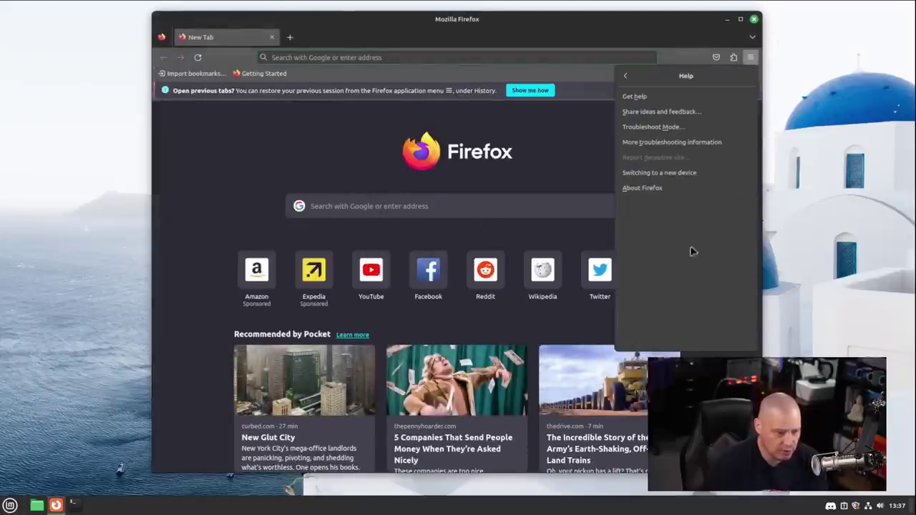
pyautogui.click(653, 192)
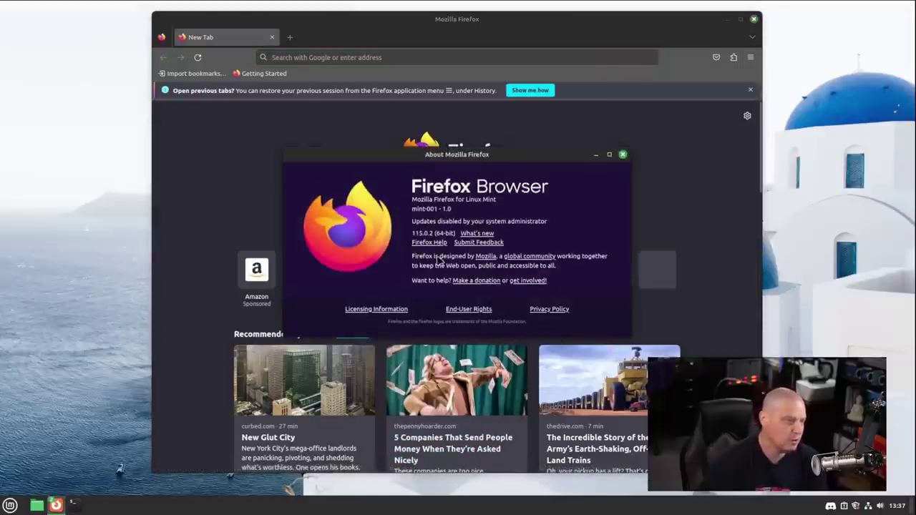
pyautogui.click(754, 19)
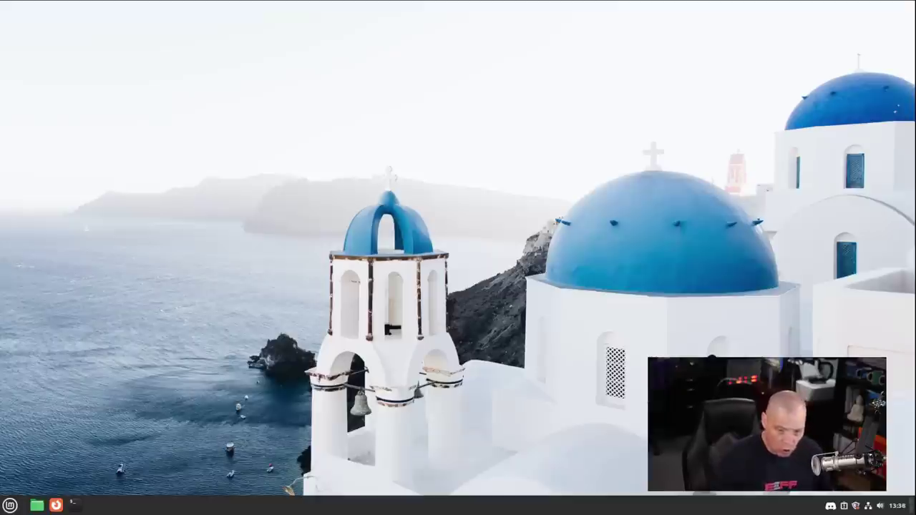
# Open a maximized, enlarged terminal and check the kernel with uname -r (5.15.0-76-generic)
pyautogui.hotkey('ctrl', 'alt', 't')
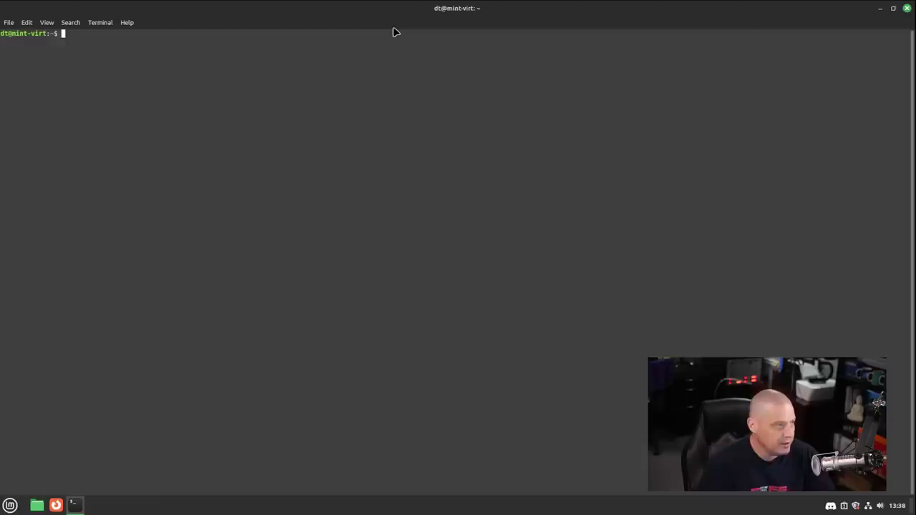
pyautogui.doubleClick(394, 26)
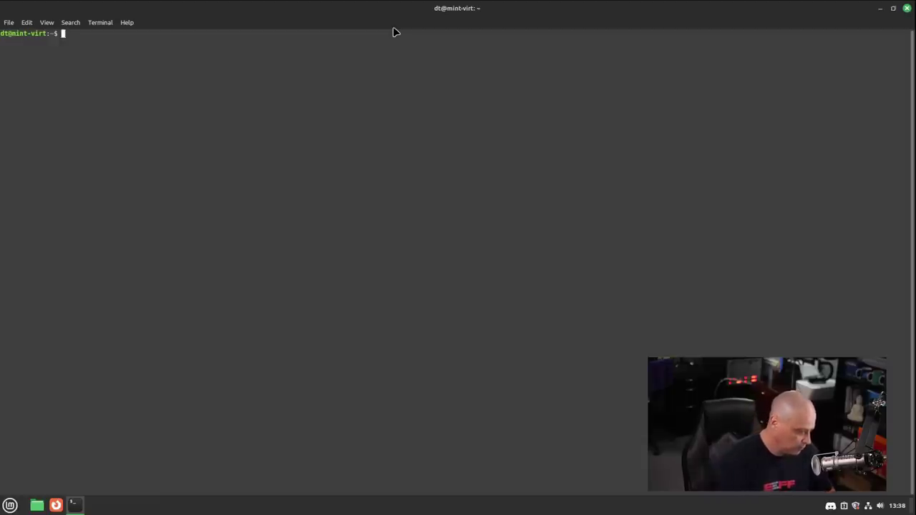
pyautogui.hotkey('ctrl', '+')
pyautogui.hotkey('ctrl', '+')
pyautogui.hotkey('ctrl', '+')
pyautogui.hotkey('ctrl', '+')
pyautogui.write('unam')
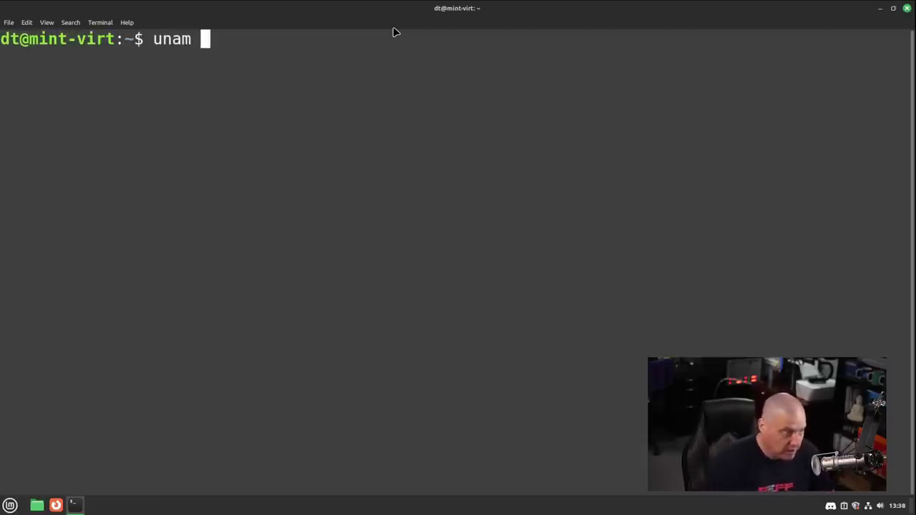
pyautogui.write('e -r')
pyautogui.press('Return')
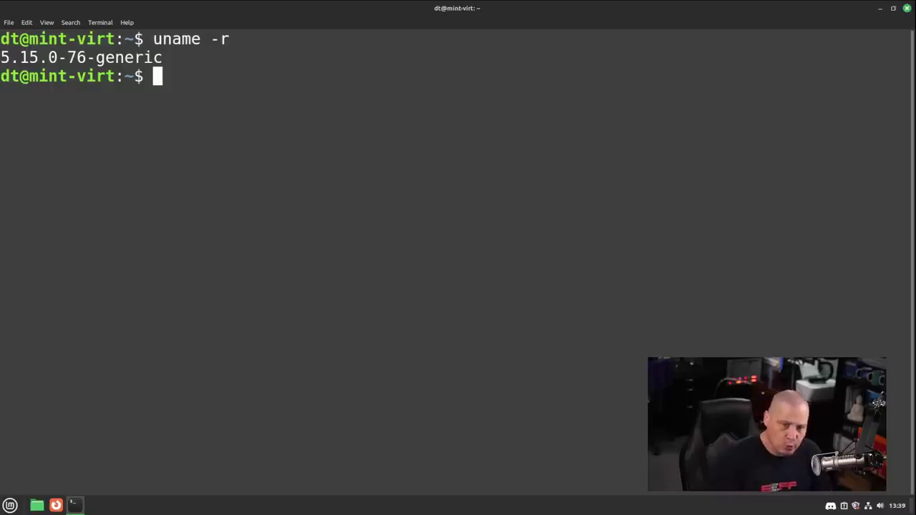
# List installed apt packages, then count them with 'apt list --installed | wc -l' (2158)
pyautogui.write('apt ')
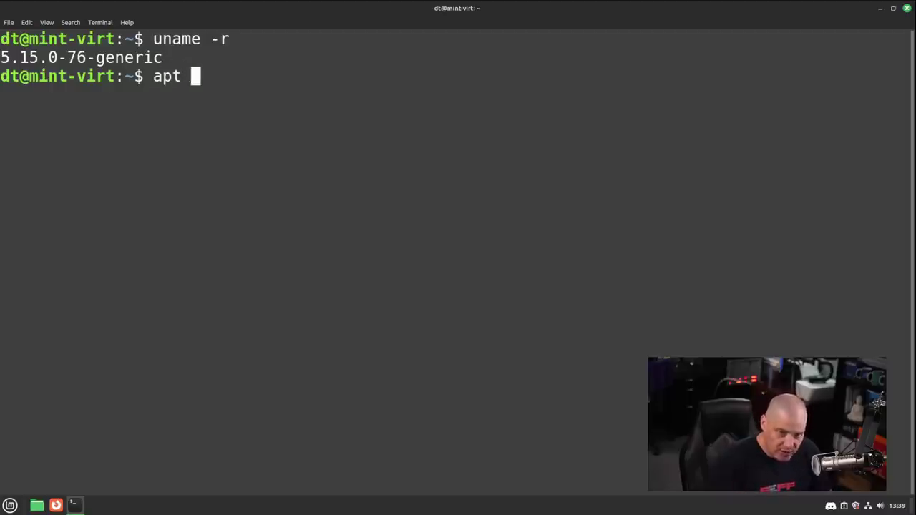
pyautogui.write('list --')
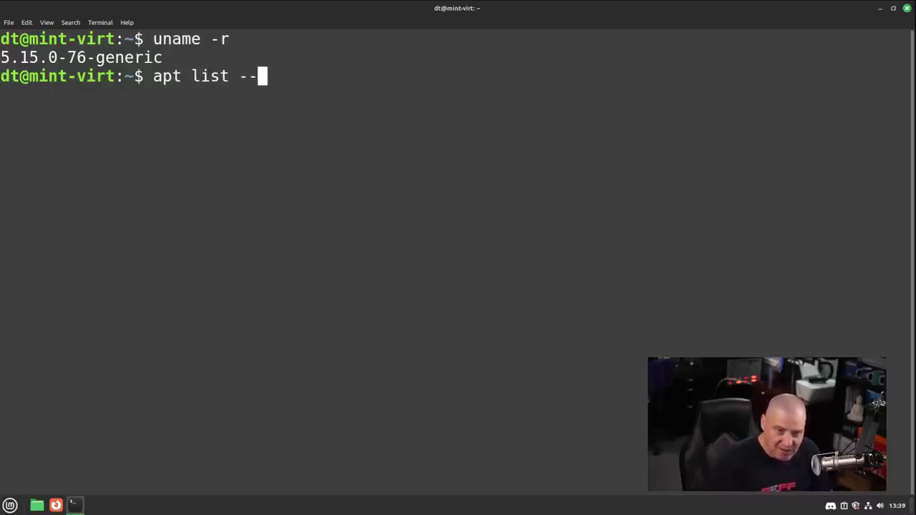
pyautogui.write('installed')
pyautogui.press('Return')
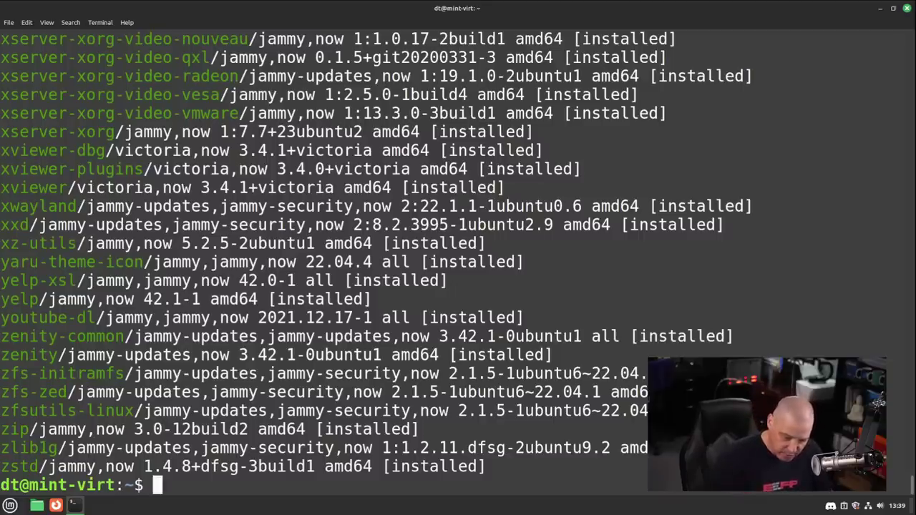
pyautogui.press('Up')
pyautogui.write('| ')
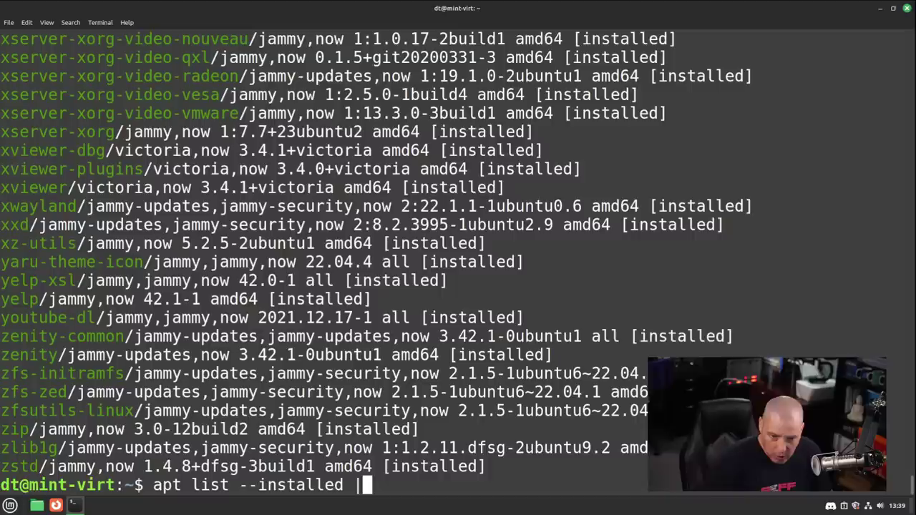
pyautogui.write('wc ')
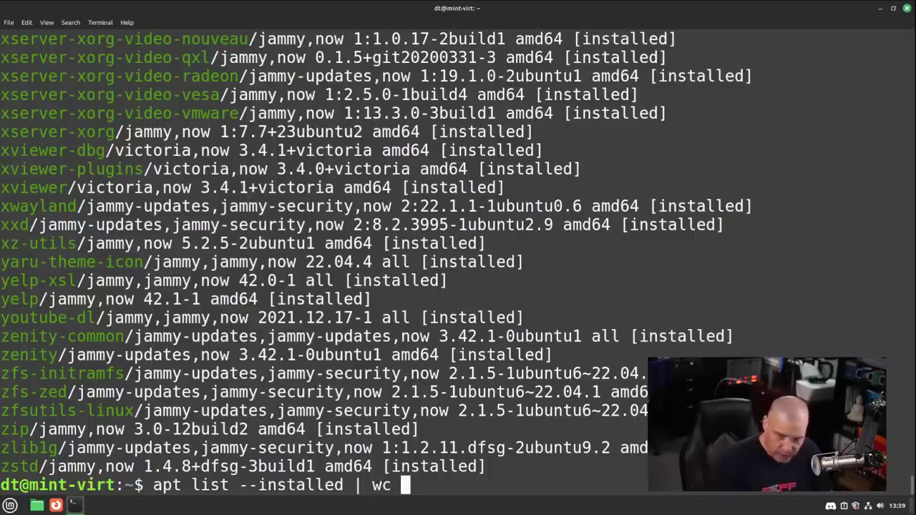
pyautogui.write('-l')
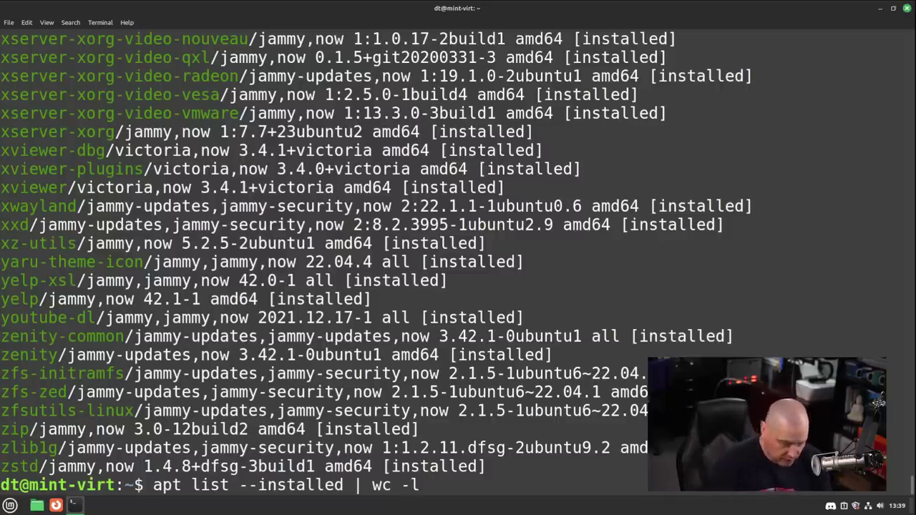
pyautogui.press('Return')
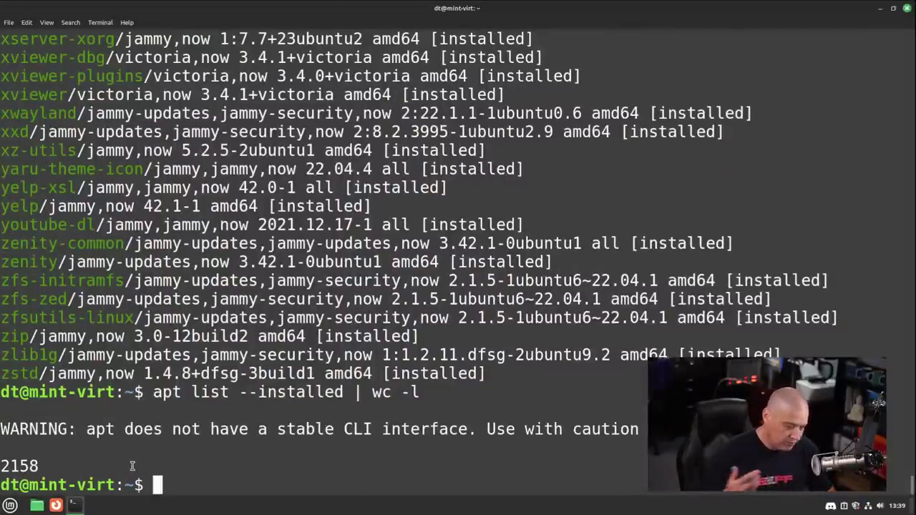
# Run flatpak list and highlight the openh264, Mint-Y theme and Discord entries
pyautogui.write('flat')
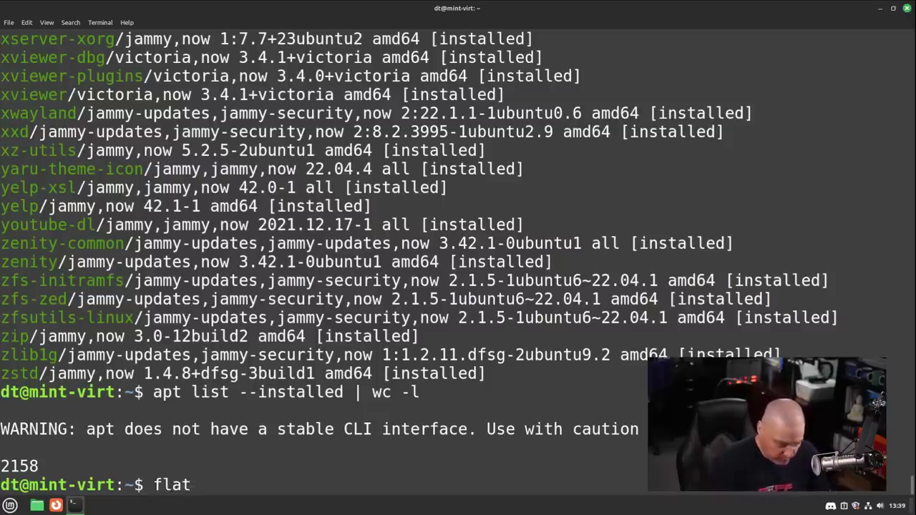
pyautogui.write('pak list')
pyautogui.press('Return')
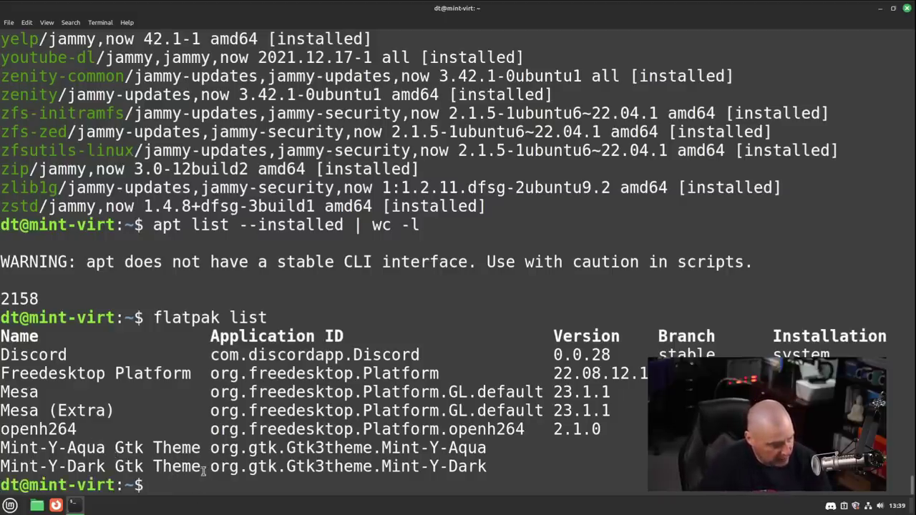
pyautogui.moveTo(176, 467); pyautogui.dragTo(30, 425)
pyautogui.click(90, 412)
pyautogui.moveTo(67, 355); pyautogui.dragTo(2, 355)
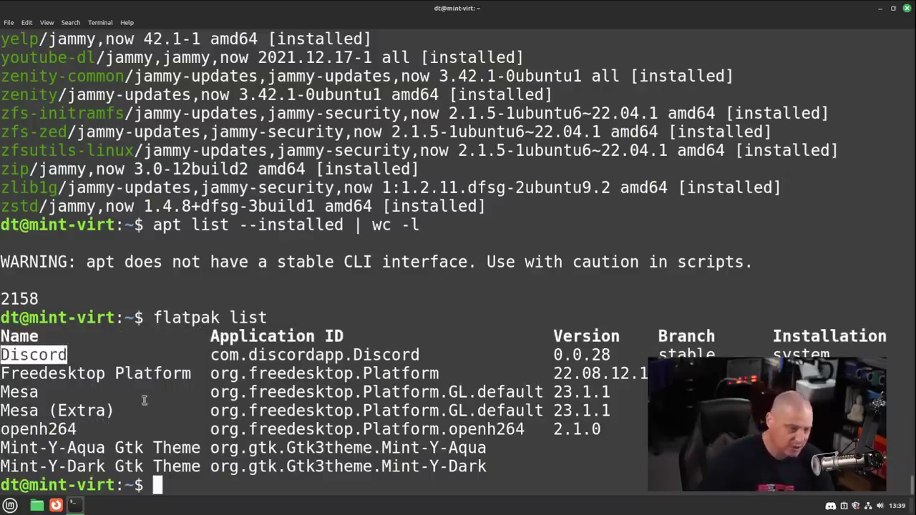
pyautogui.click(399, 493)
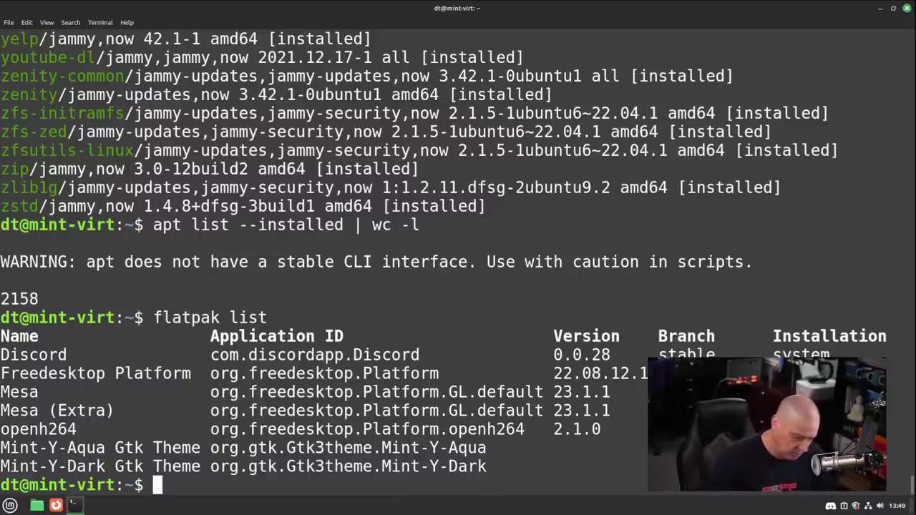
# Run snap list to confirm snap isn't installed, then begin typing a whereis command
pyautogui.write('snap list')
pyautogui.press('Return')
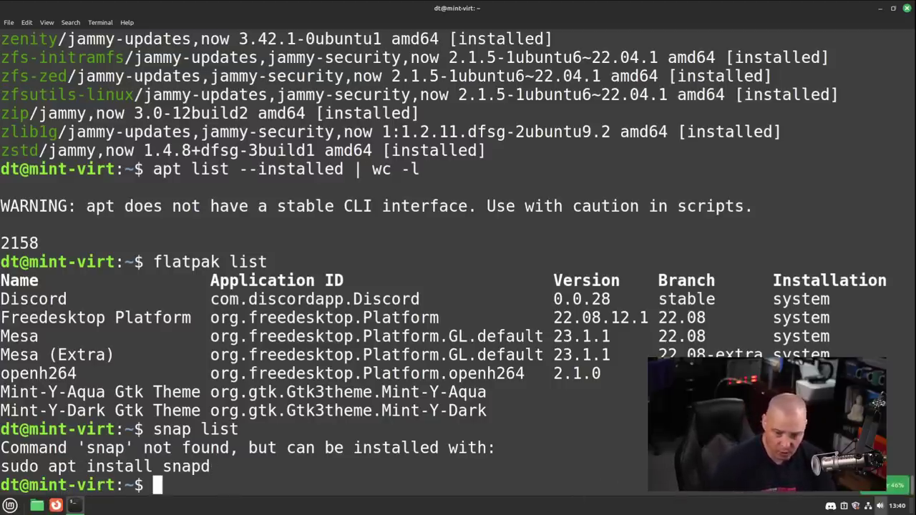
pyautogui.press('Up')
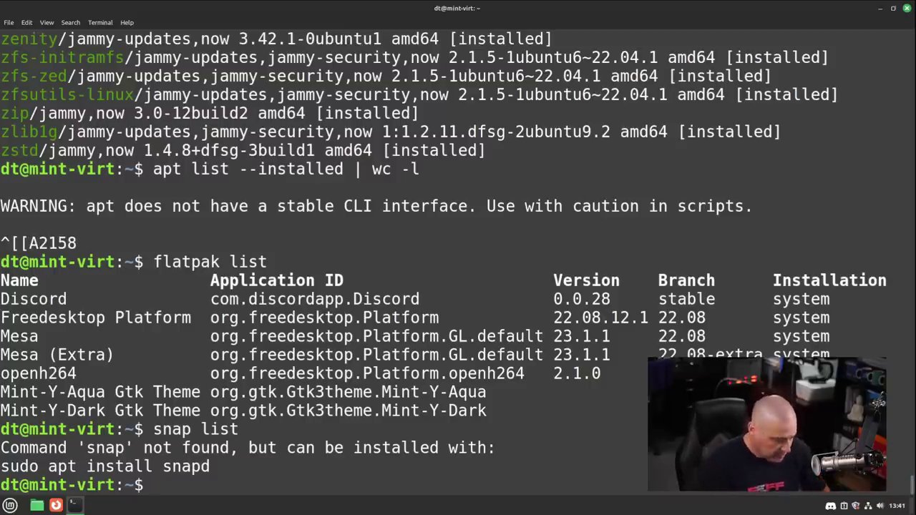
pyautogui.write('whereis')
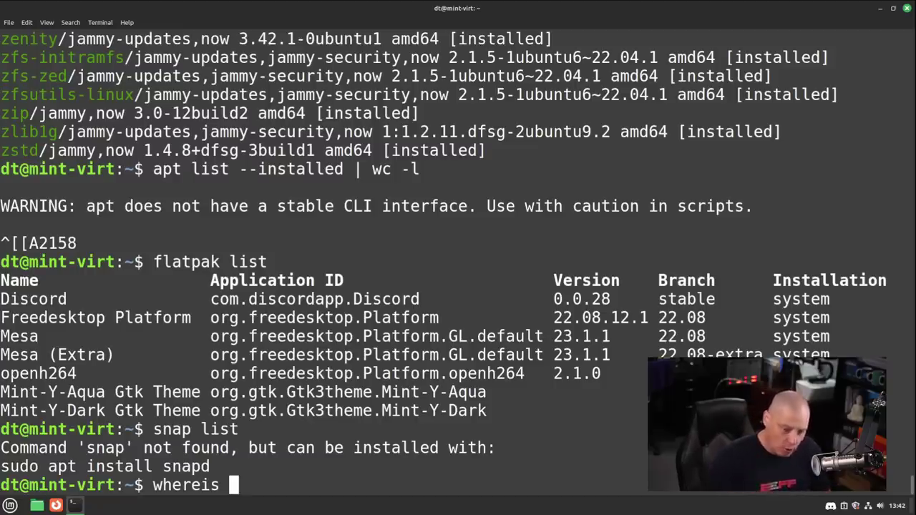
# Run whereis pipewire and highlight its /usr/bin/pipewire, /usr/share/pipewire and man-page paths
pyautogui.write('pipewire')
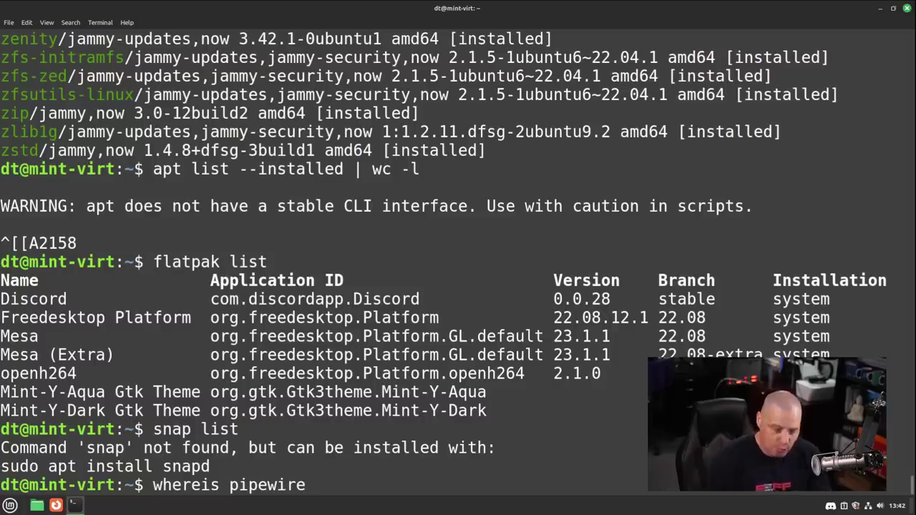
pyautogui.press('Return')
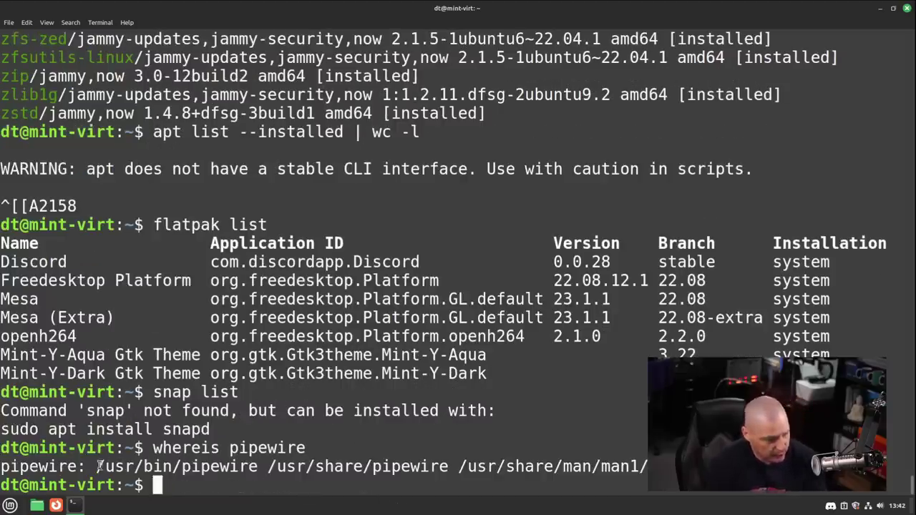
pyautogui.moveTo(96, 467); pyautogui.dragTo(259, 469)
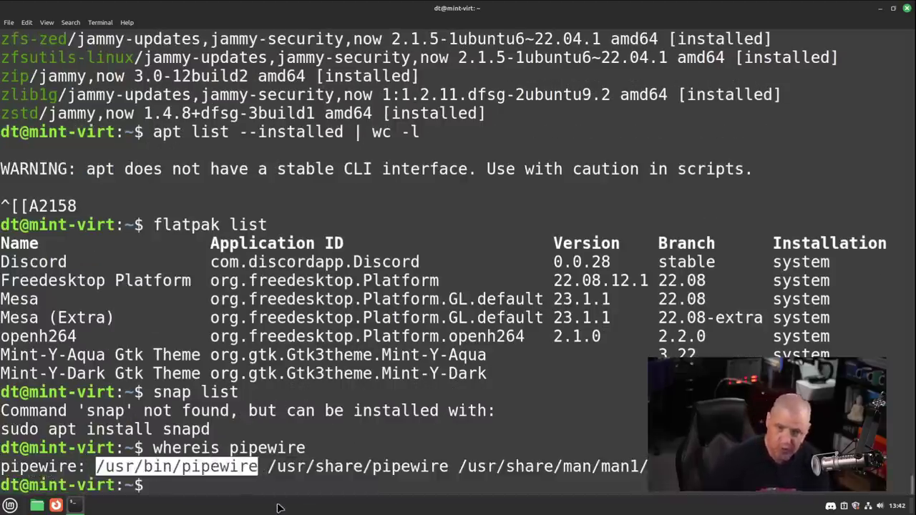
pyautogui.click(293, 469)
pyautogui.moveTo(268, 466); pyautogui.dragTo(450, 469)
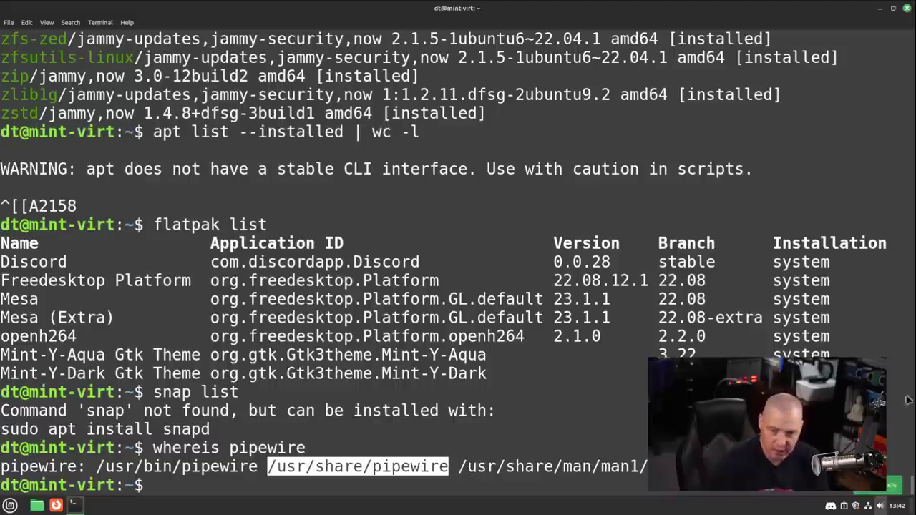
pyautogui.moveTo(458, 467); pyautogui.dragTo(648, 467)
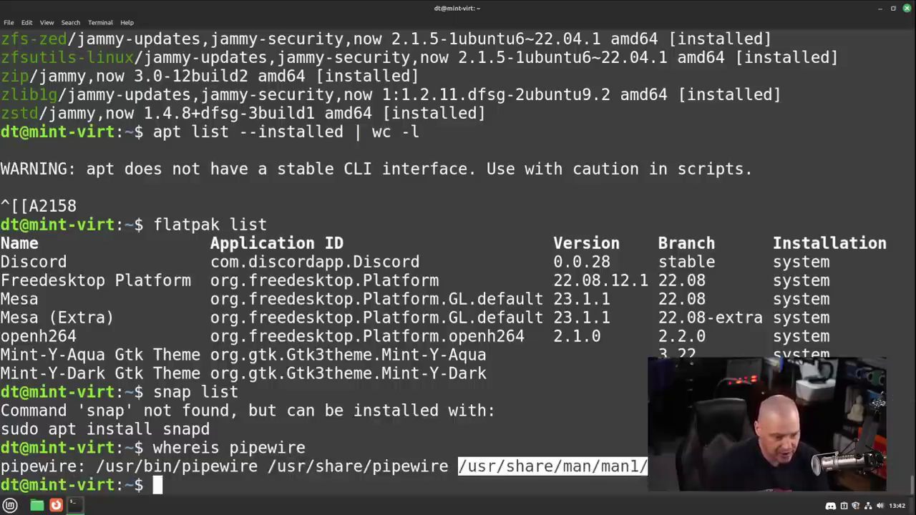
# Minimize the terminal to reveal the desktop and bring up the applications menu
pyautogui.click(644, 466)
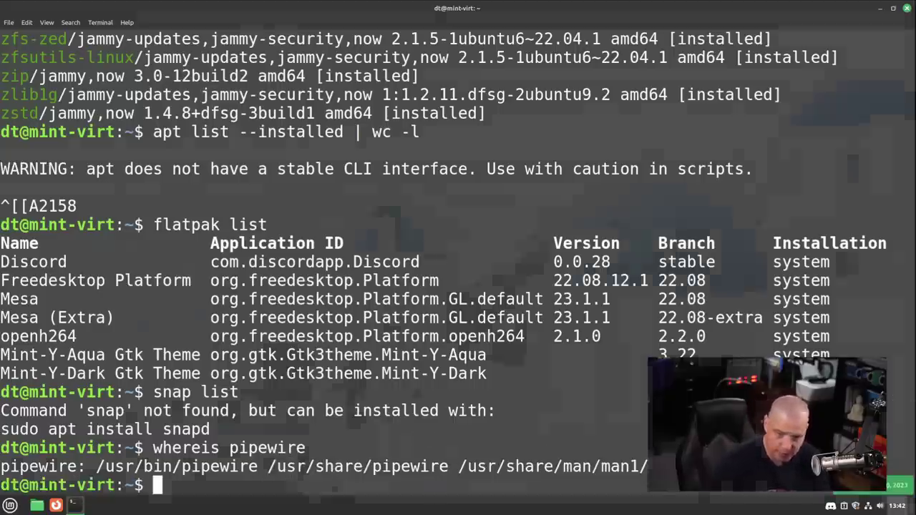
pyautogui.click(74, 505)
pyautogui.click(10, 505)
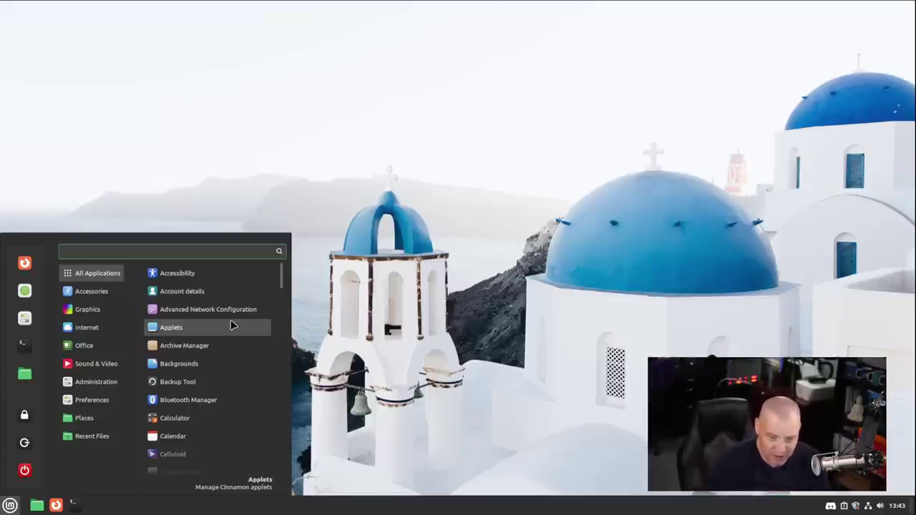
# Dismiss the Cinnamon applications menu to show the Greece wallpaper desktop
pyautogui.click(348, 346)
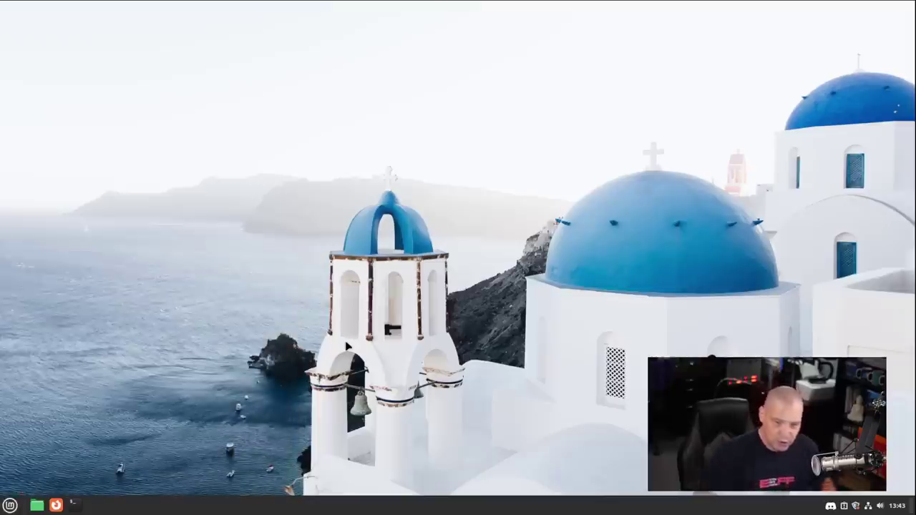